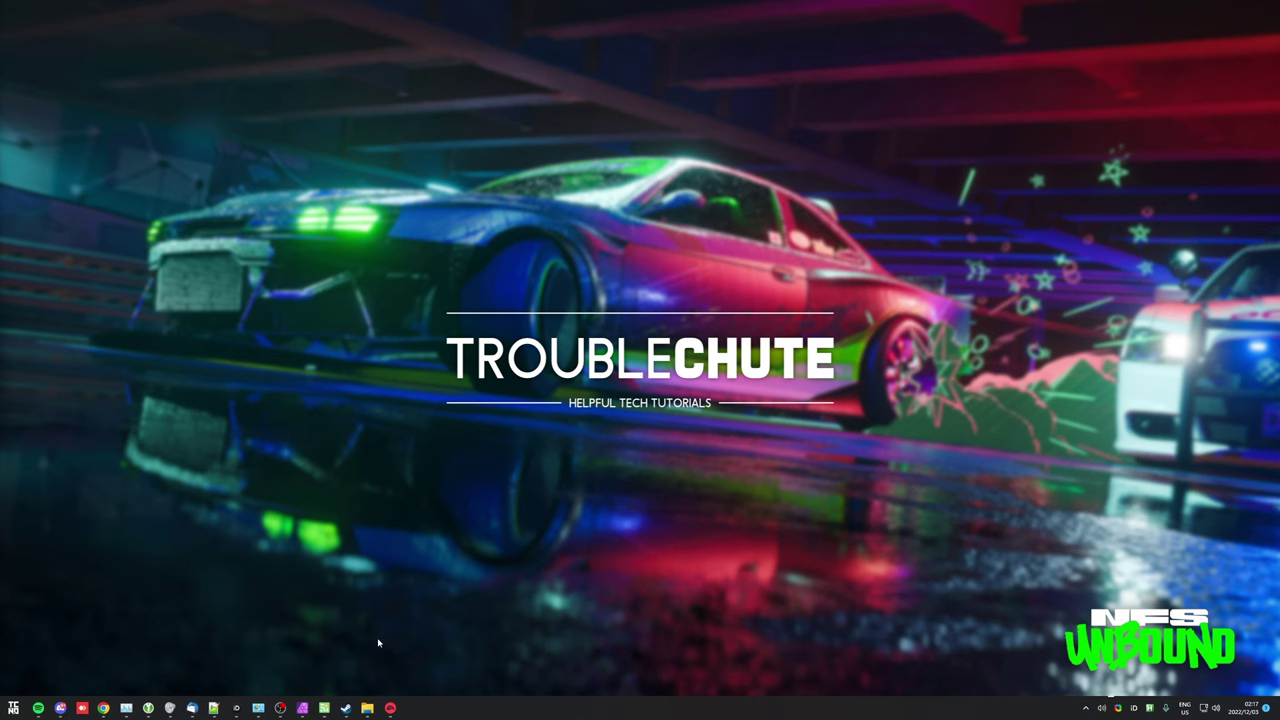
# - Open Need for Speed Unbound in the Steam library and review its Properties' Local Files section
pyautogui.click(349, 710)
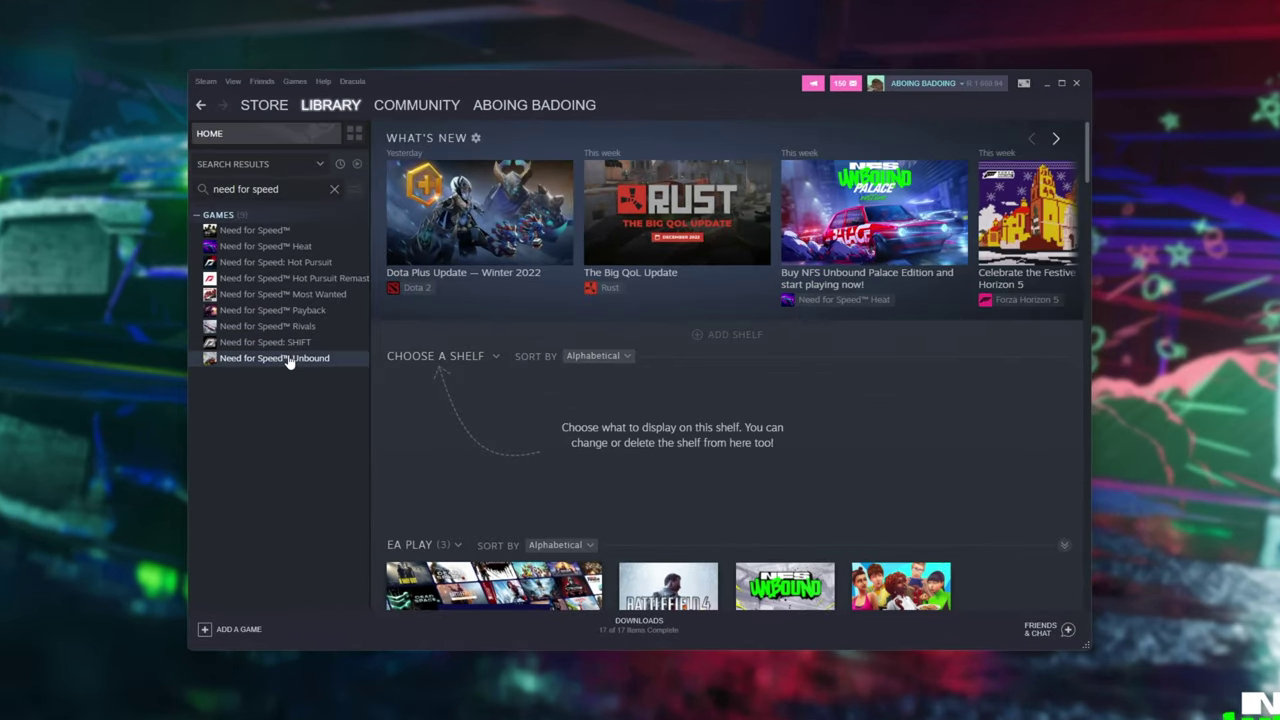
pyautogui.click(288, 358)
pyautogui.rightClick(288, 358)
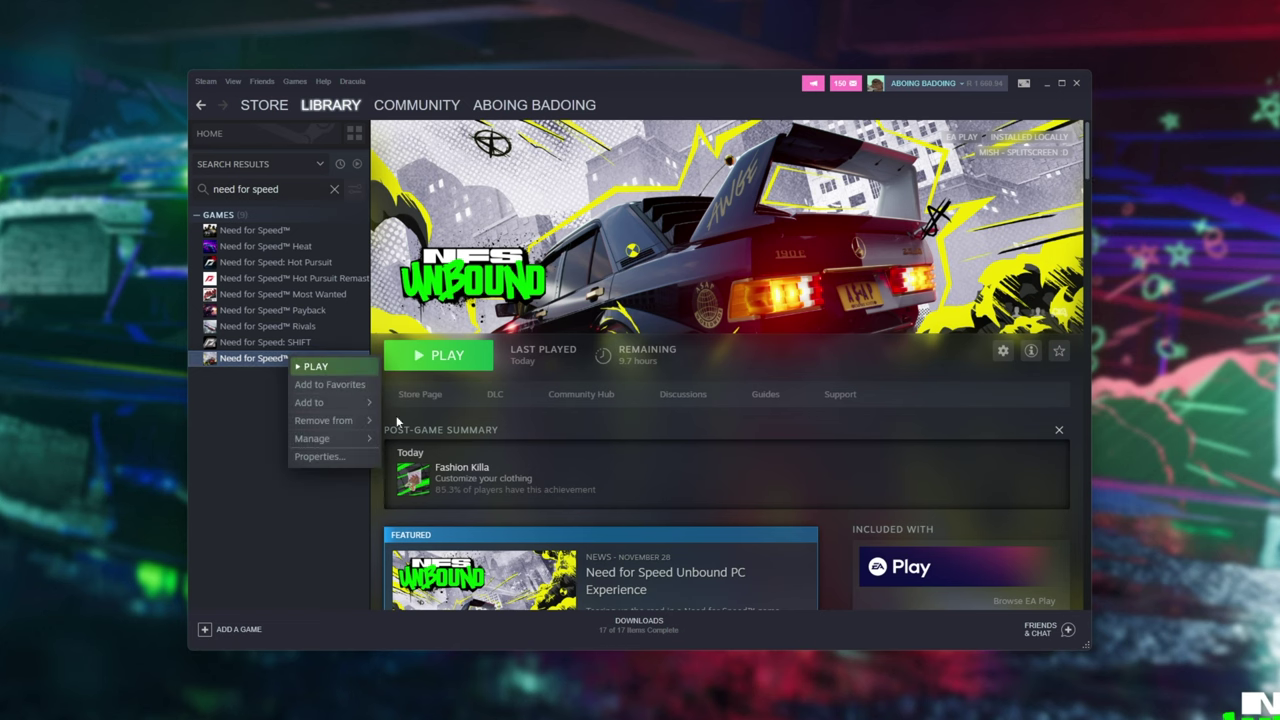
pyautogui.click(373, 448)
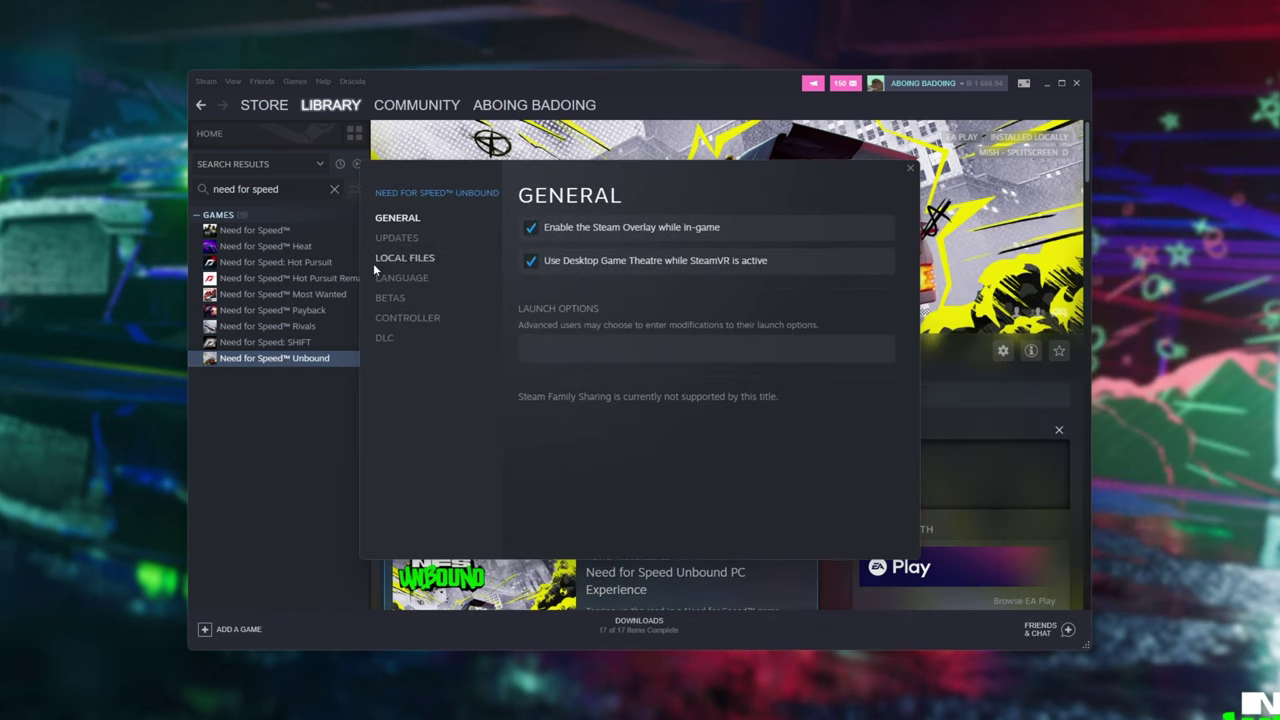
pyautogui.click(420, 260)
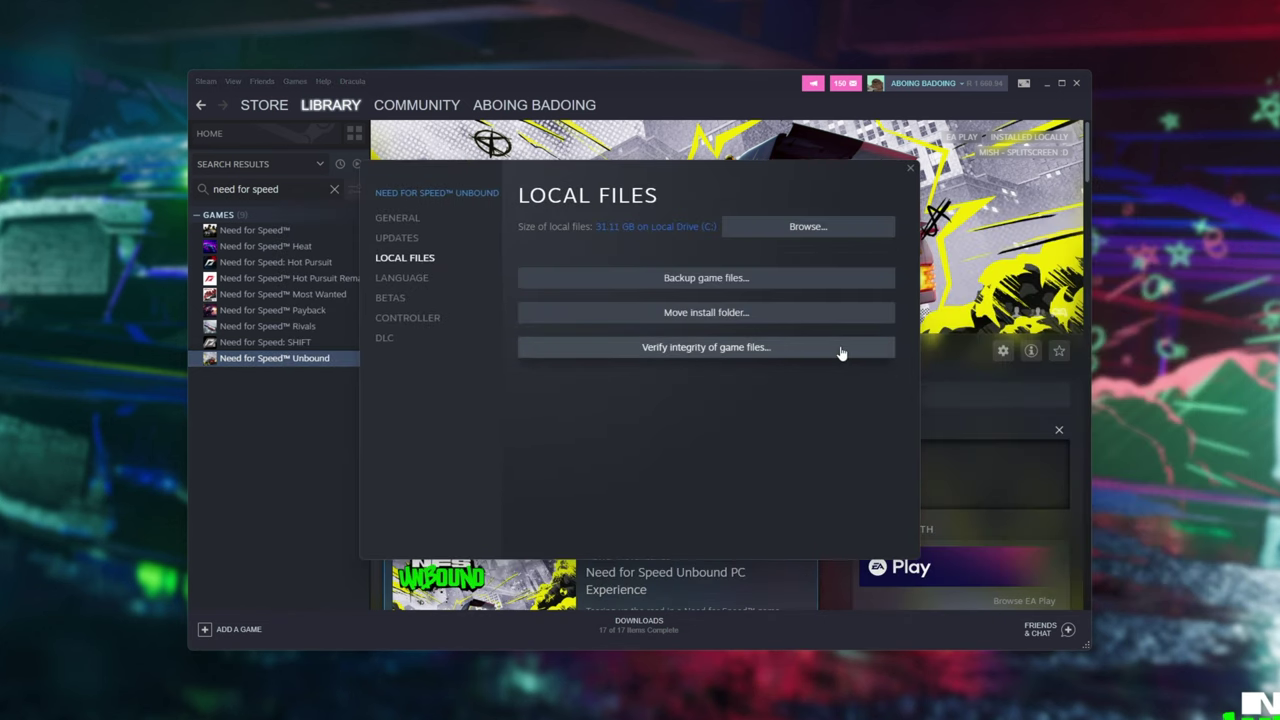
pyautogui.click(910, 168)
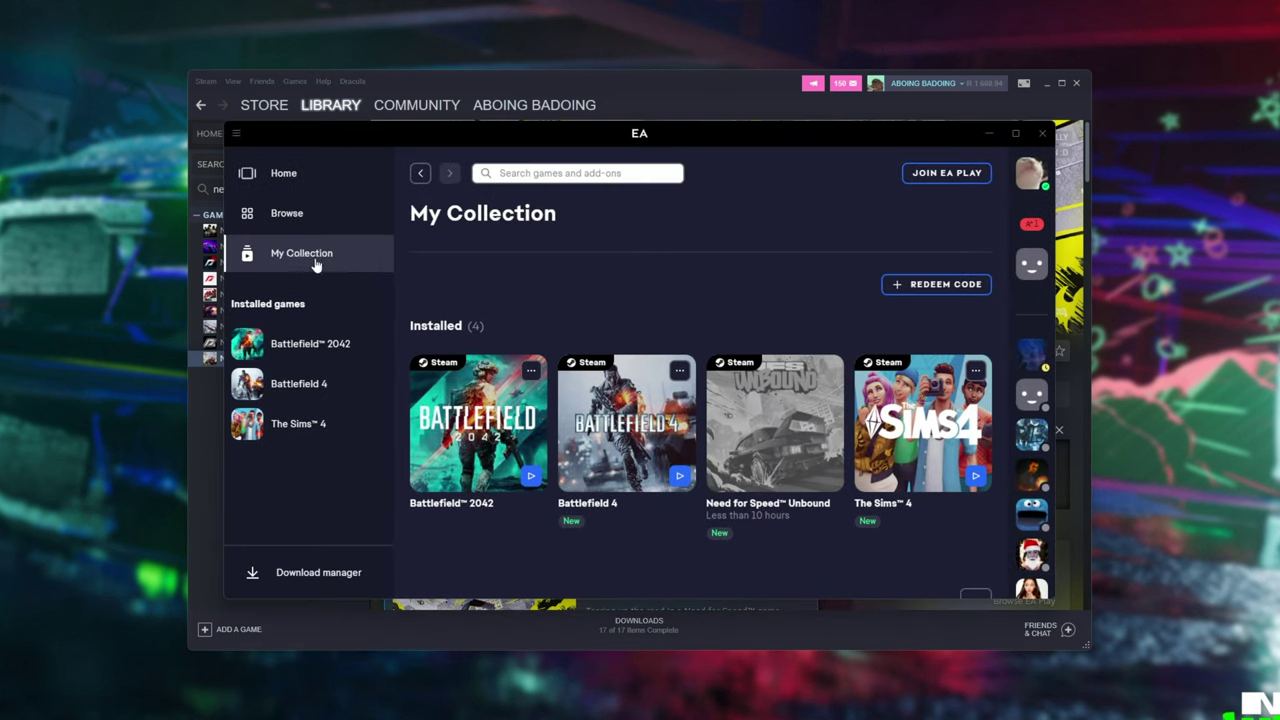
# - Dismiss Battlefield 2042's options, close the EA app, and reveal the hidden tray icons
pyautogui.click(531, 370)
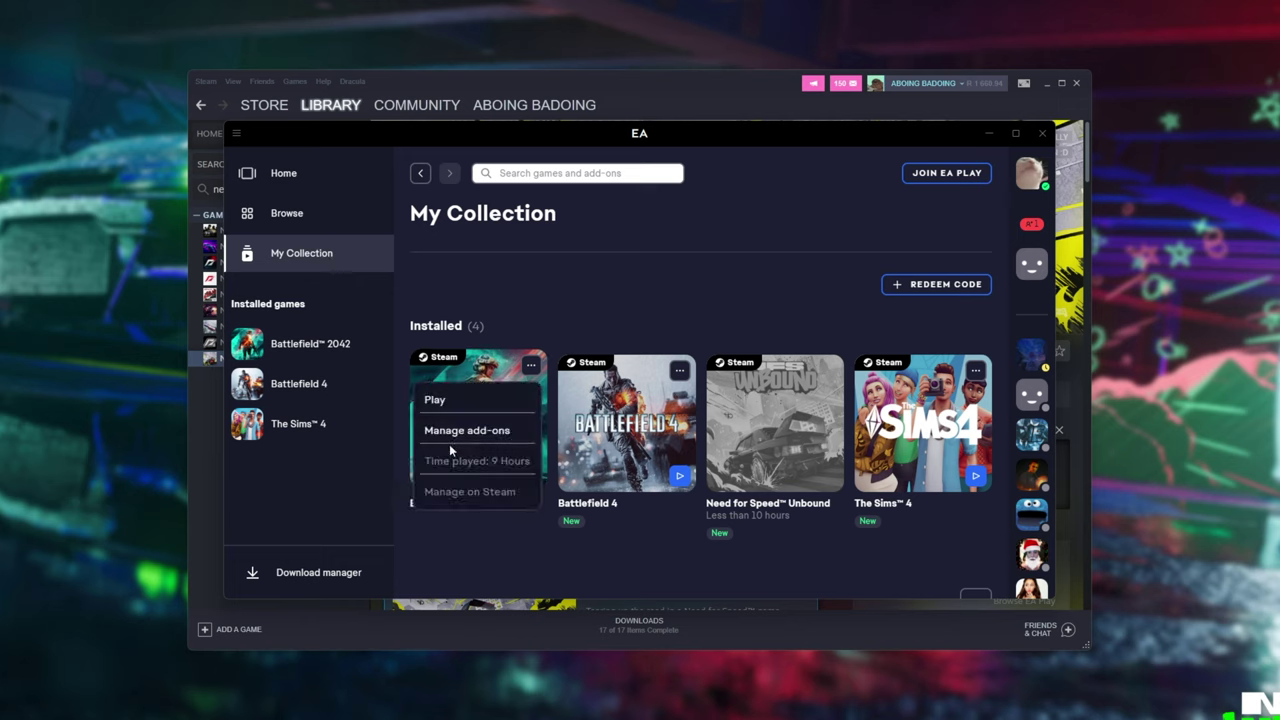
pyautogui.click(582, 341)
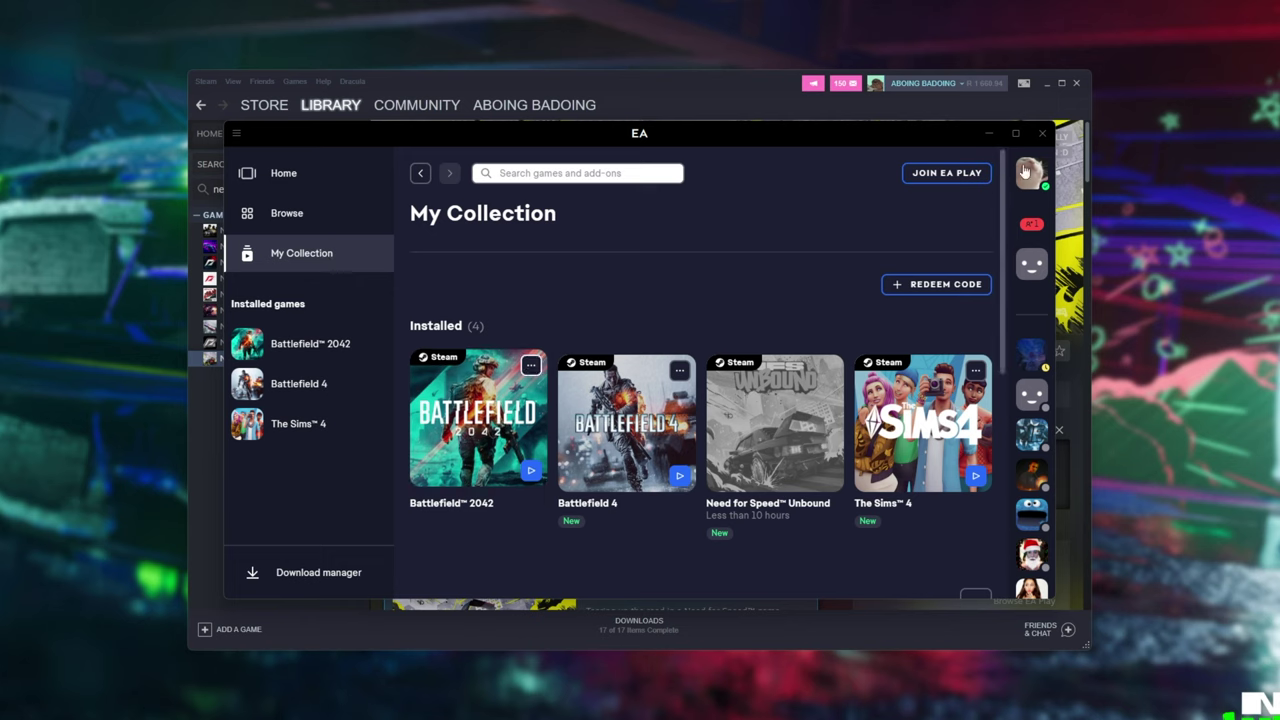
pyautogui.click(1042, 133)
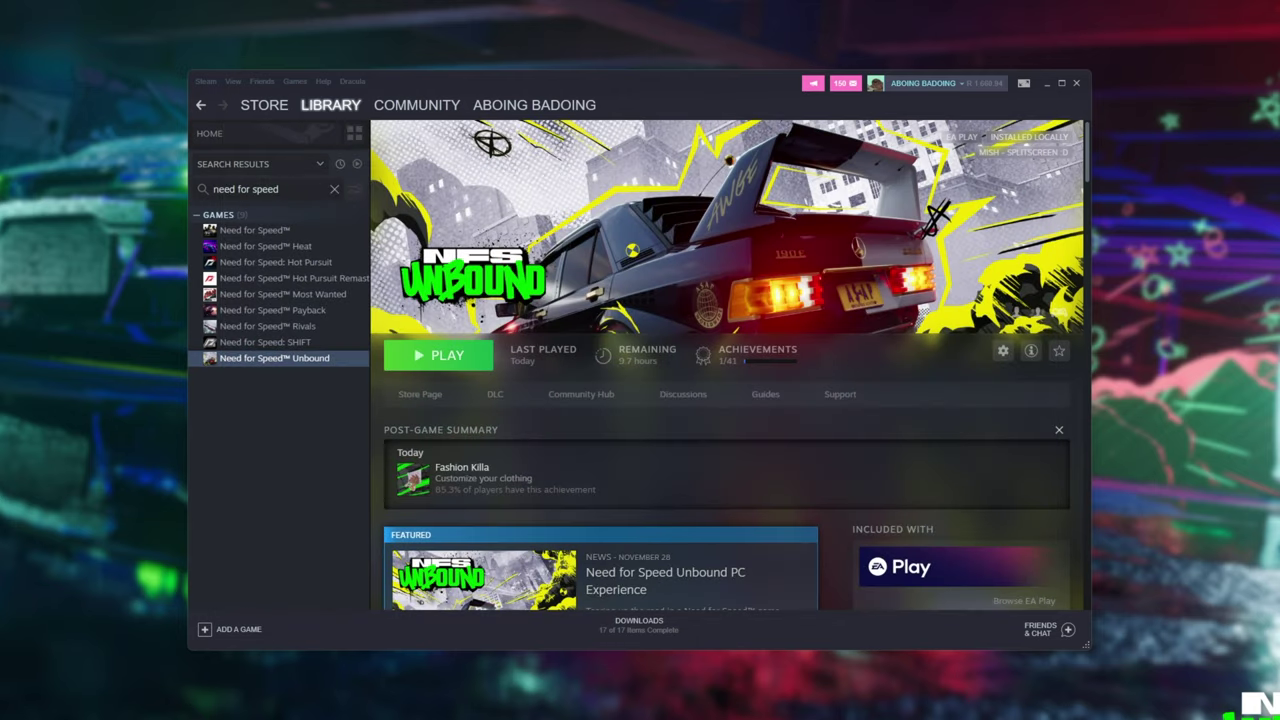
pyautogui.click(1228, 718)
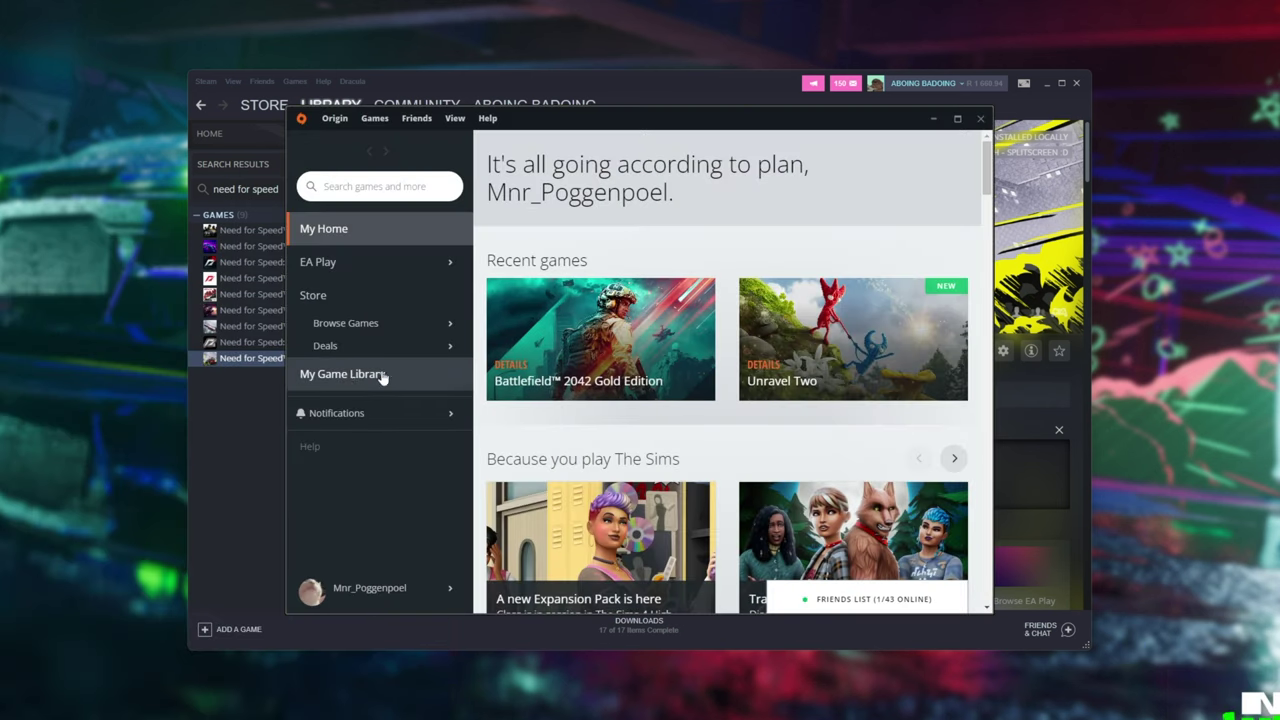
pyautogui.click(389, 377)
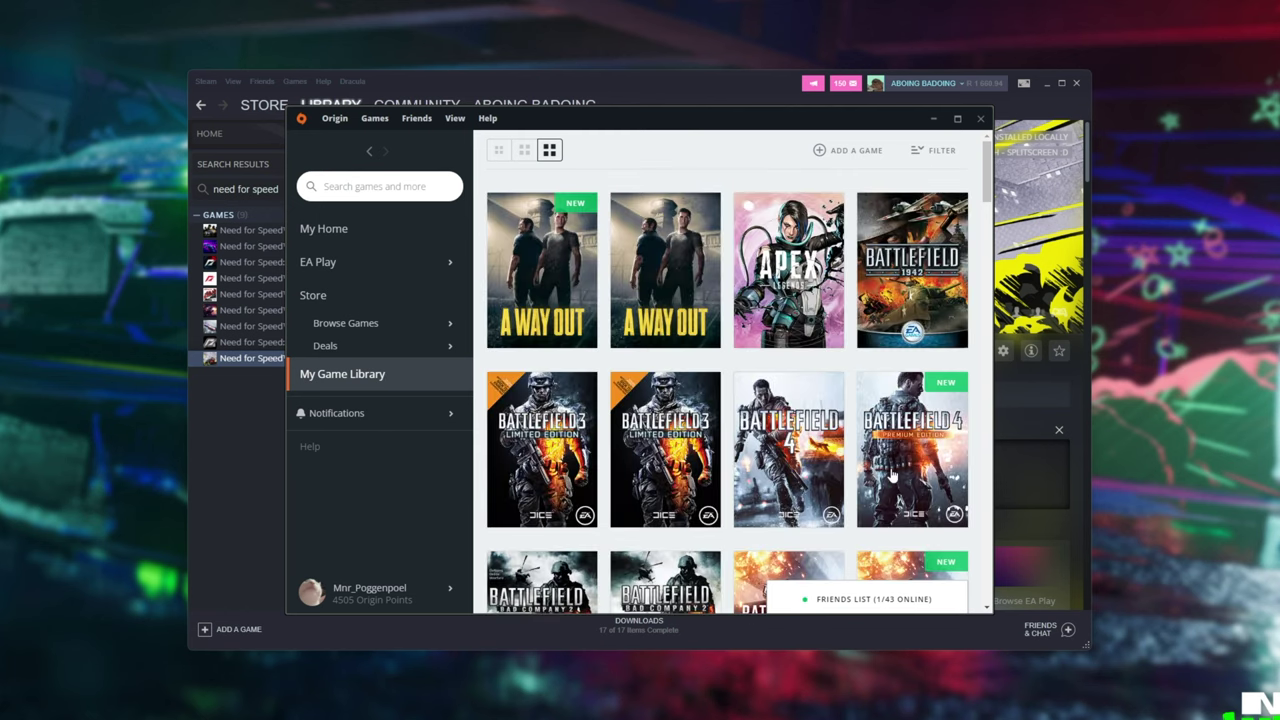
pyautogui.rightClick(882, 438)
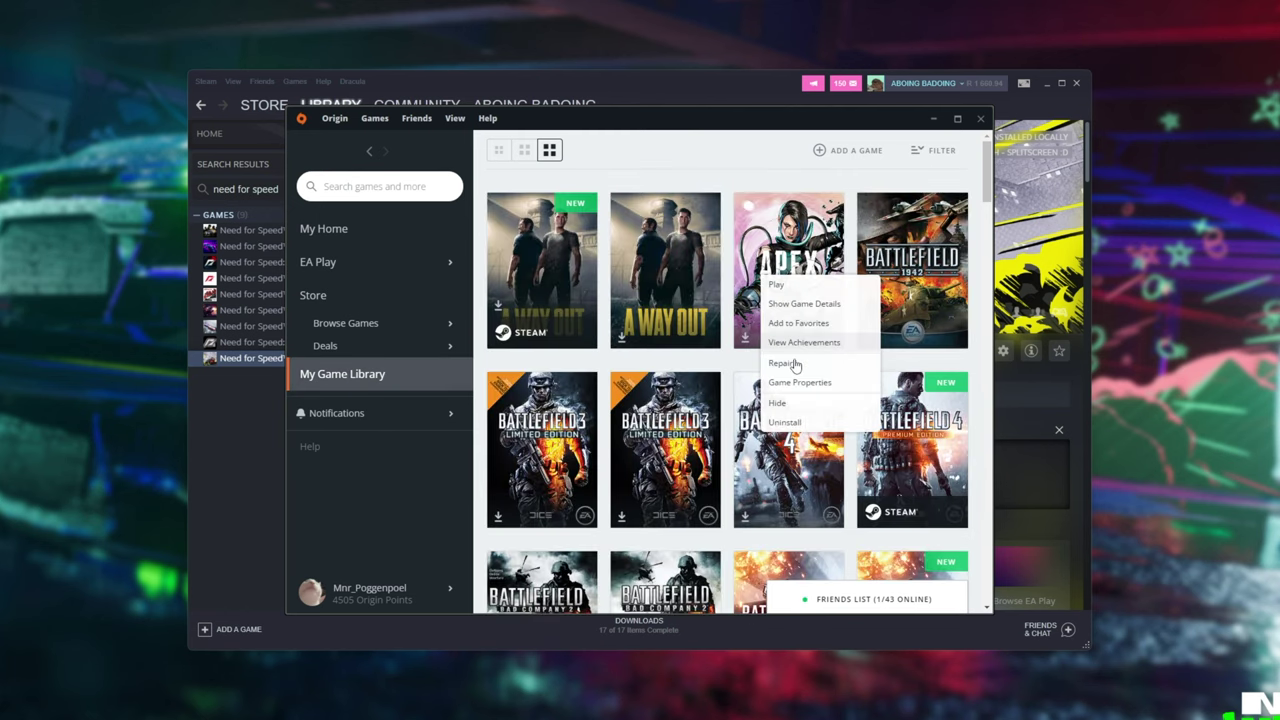
pyautogui.click(980, 118)
pyautogui.click(1220, 718)
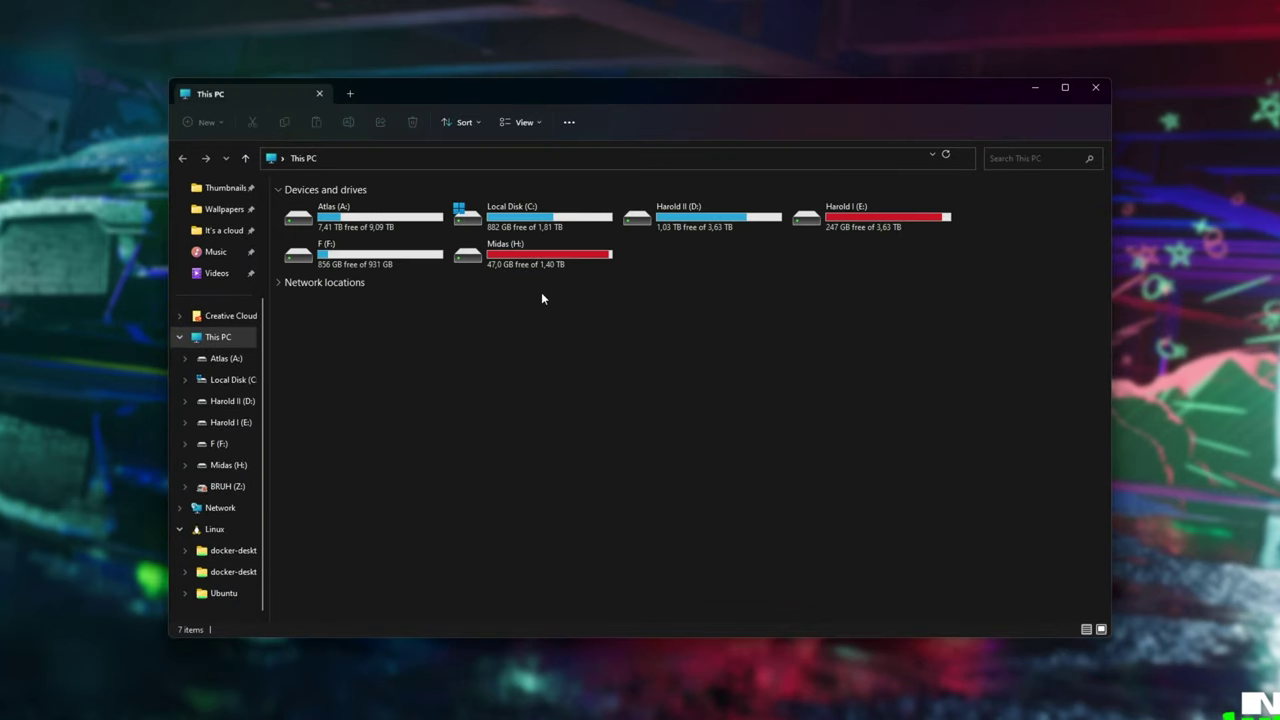
# - Navigate from C:\Users to the Documents\Need For Speed(TM) Unbound folder, peeking into settings
pyautogui.doubleClick(586, 214)
pyautogui.doubleClick(342, 505)
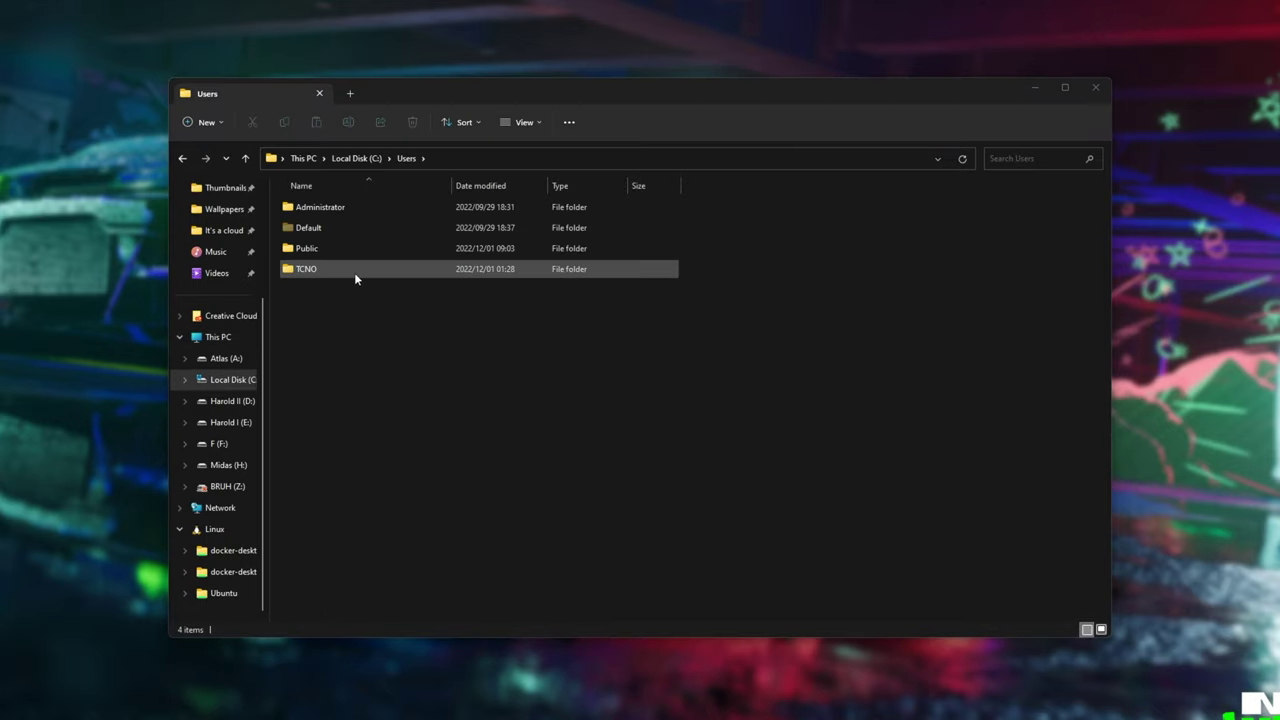
pyautogui.doubleClick(354, 270)
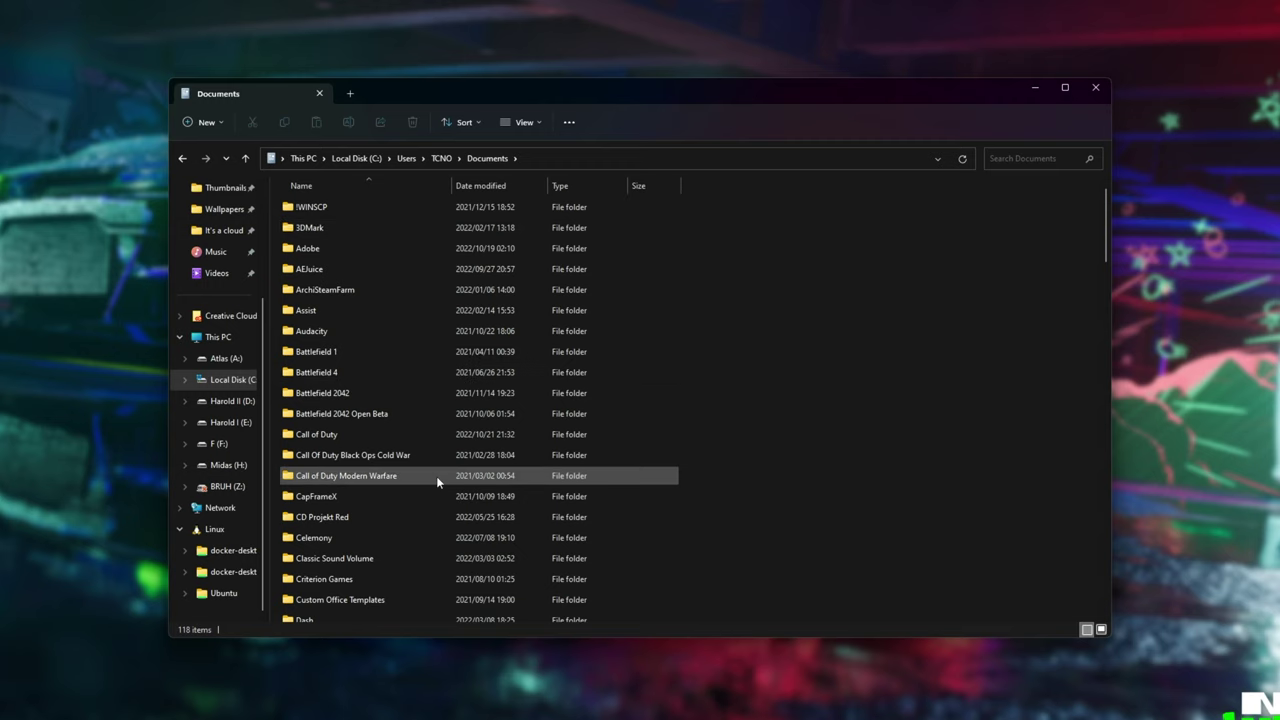
pyautogui.press('n')
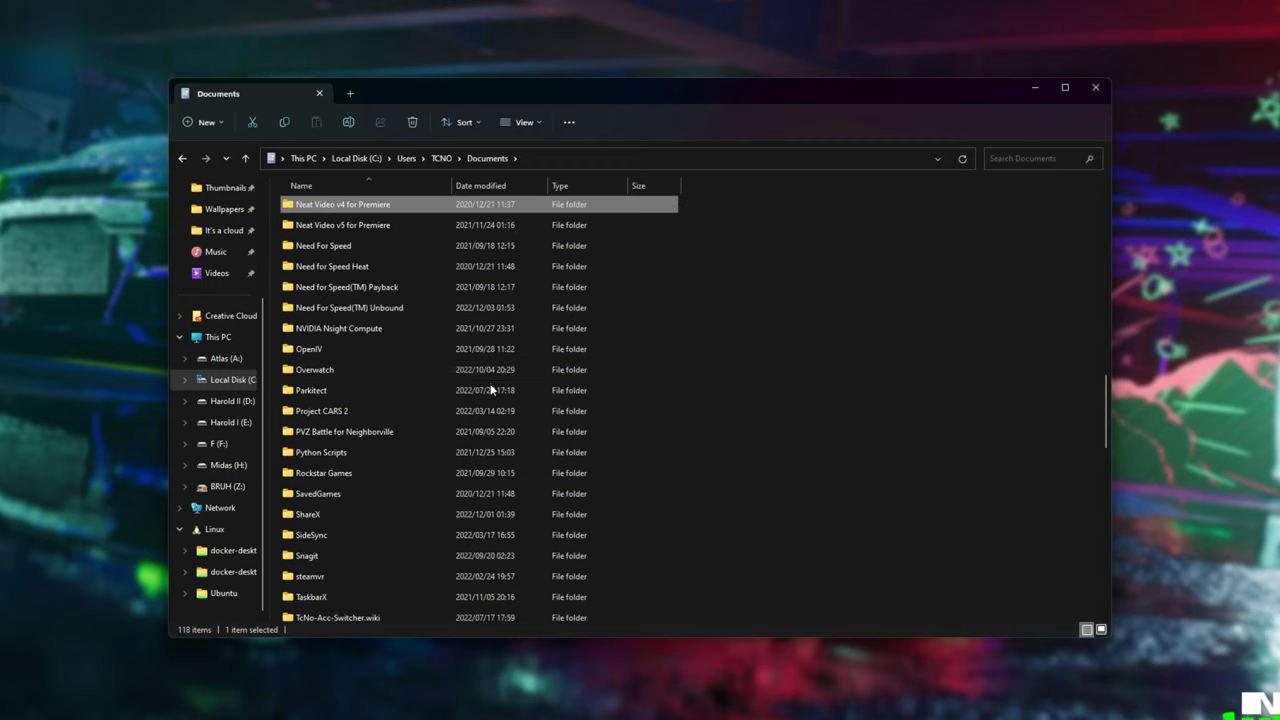
pyautogui.click(345, 308)
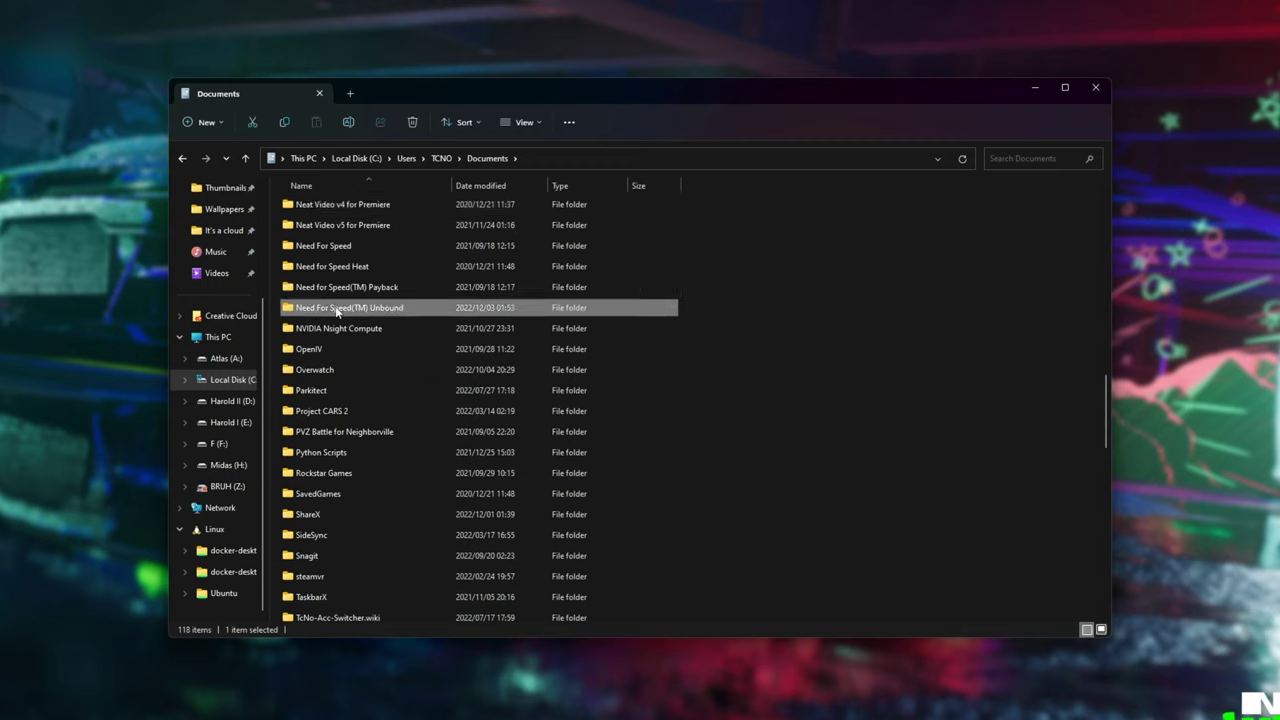
pyautogui.doubleClick(415, 299)
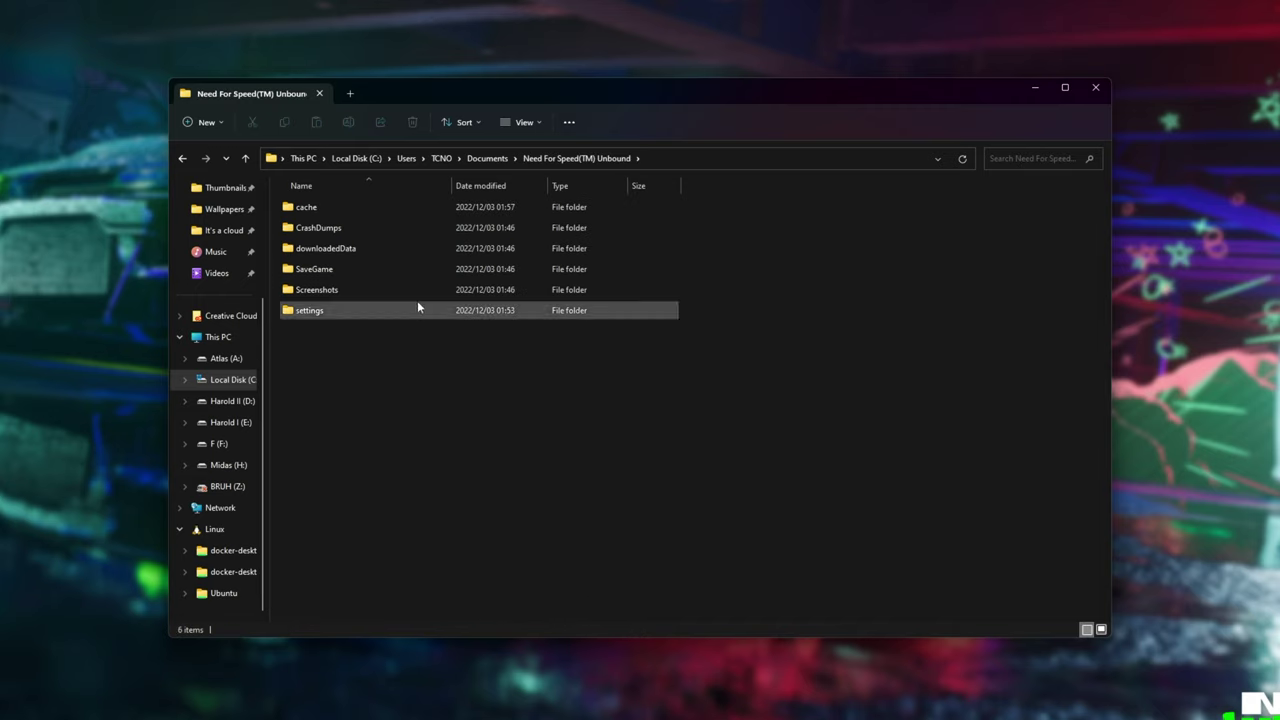
pyautogui.doubleClick(412, 305)
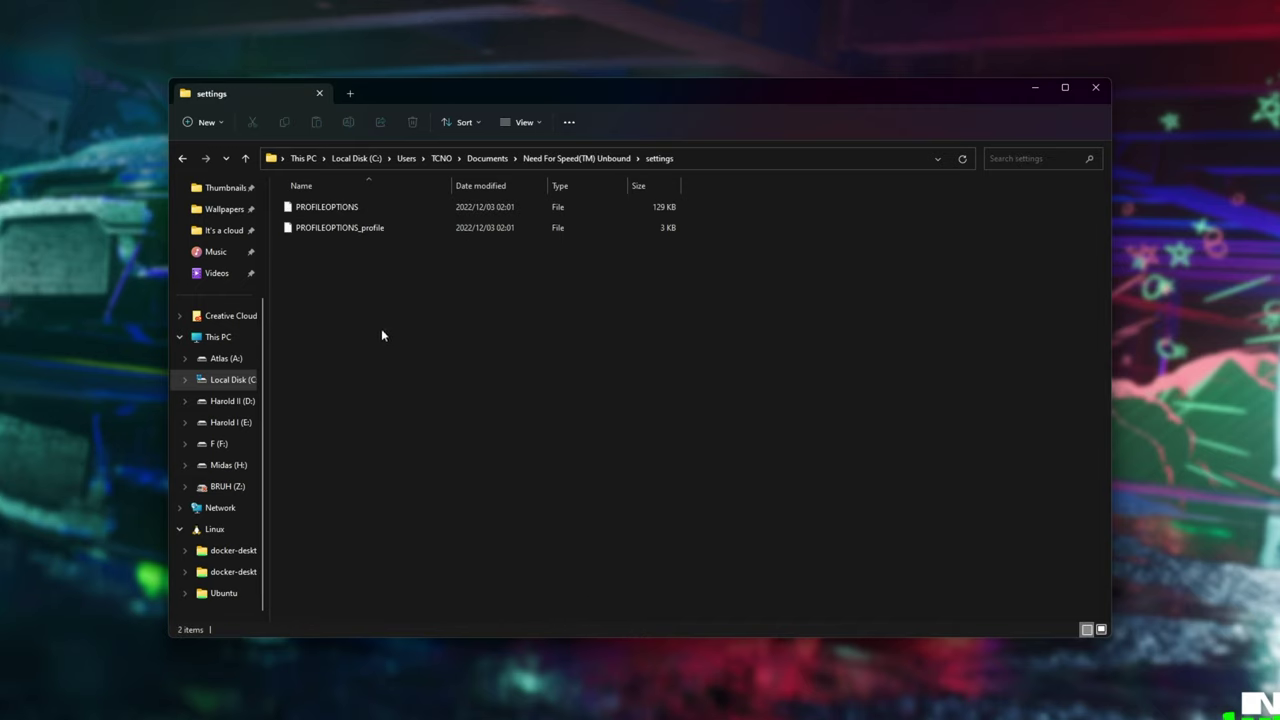
pyautogui.hotkey('alt', 'Left')
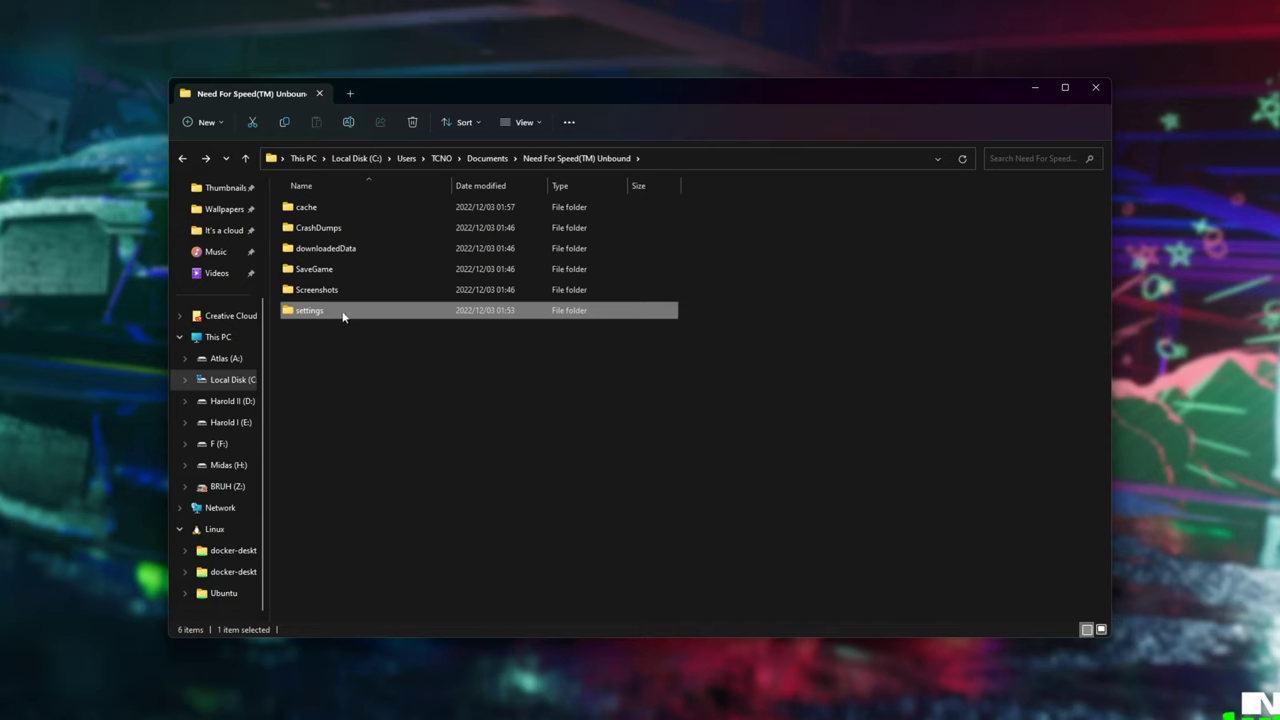
# - Open the game's cache folder and select the 8712.Nfs22.PcDx12 cache file
pyautogui.click(329, 314)
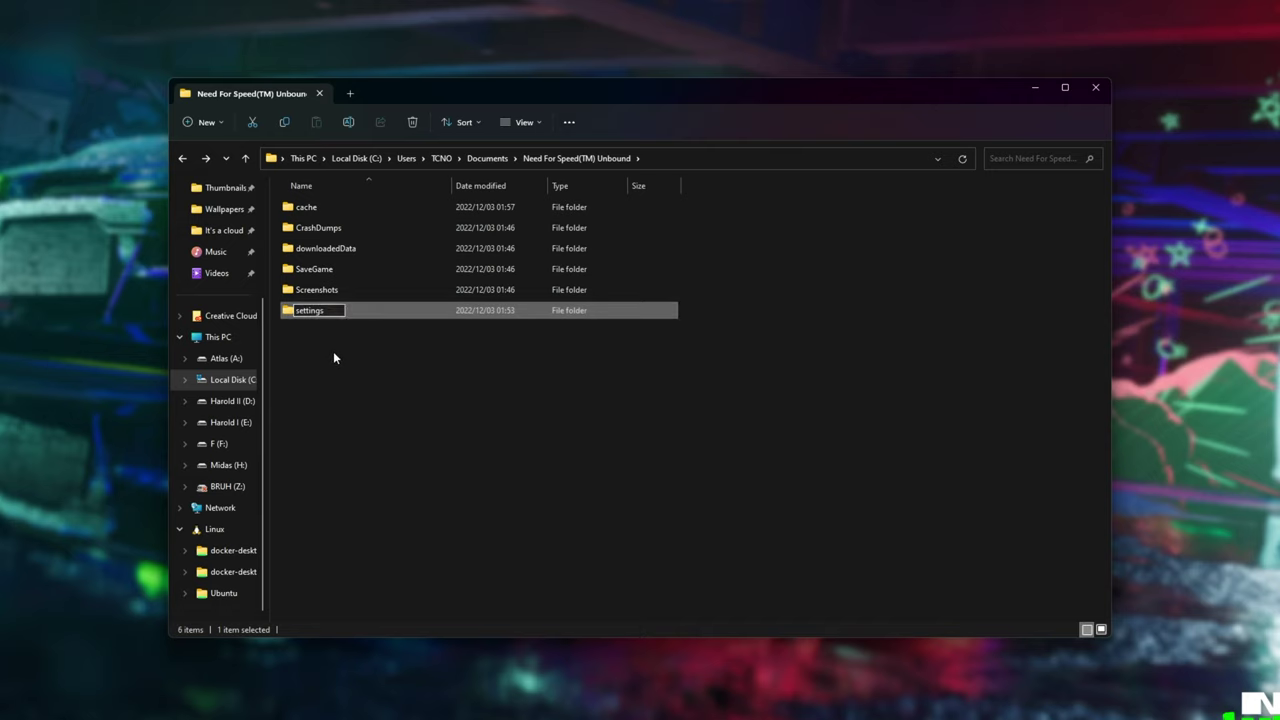
pyautogui.click(365, 269)
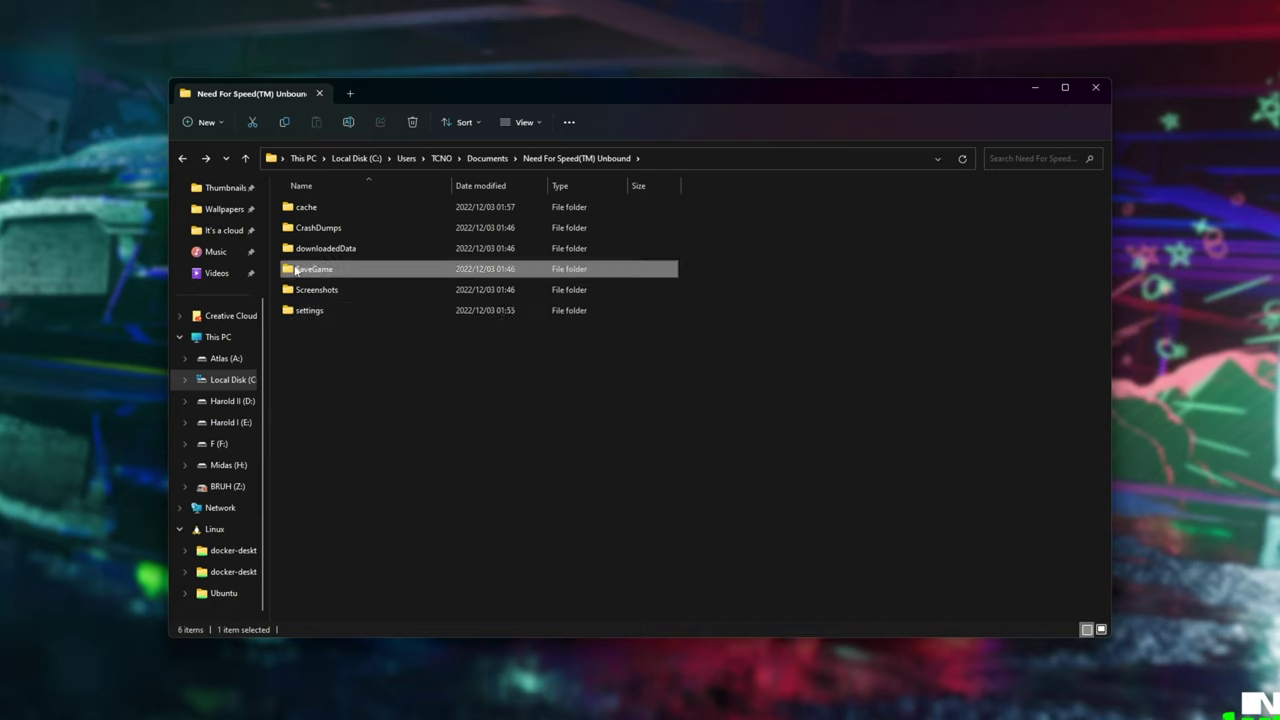
pyautogui.moveTo(720, 263); pyautogui.dragTo(620, 285)
pyautogui.click(348, 480)
pyautogui.doubleClick(335, 210)
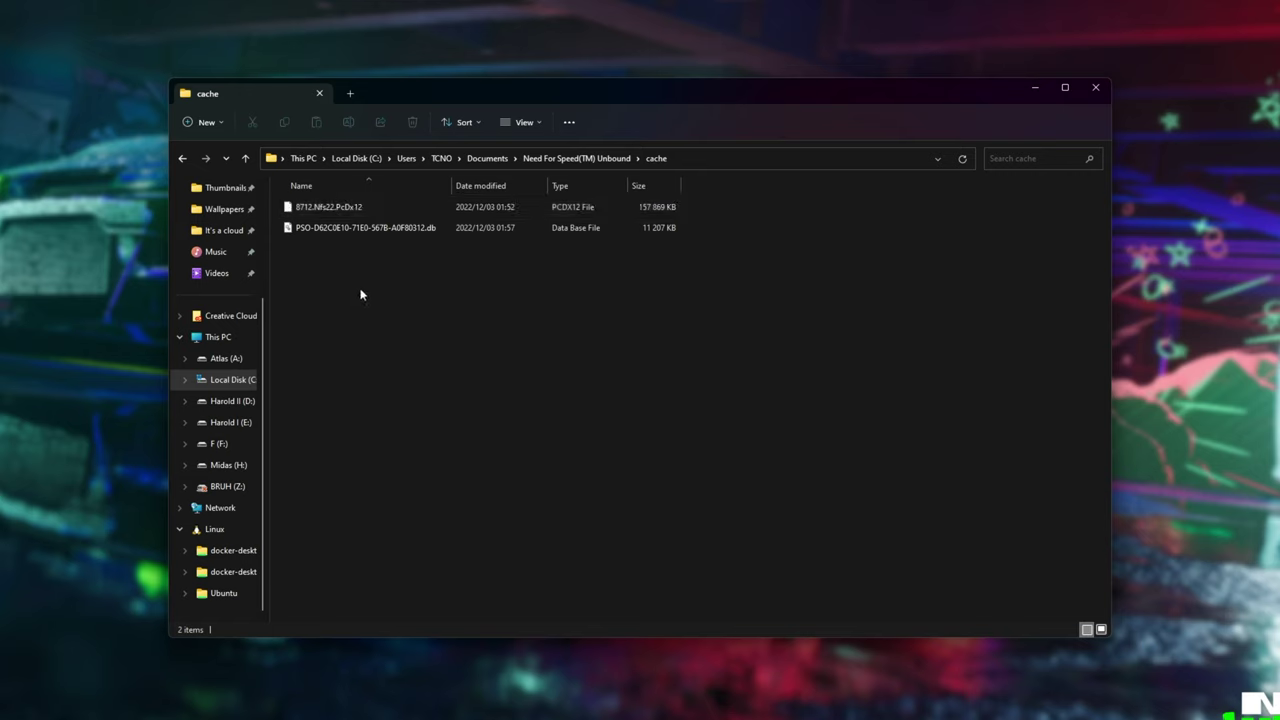
pyautogui.moveTo(455, 337); pyautogui.dragTo(344, 180)
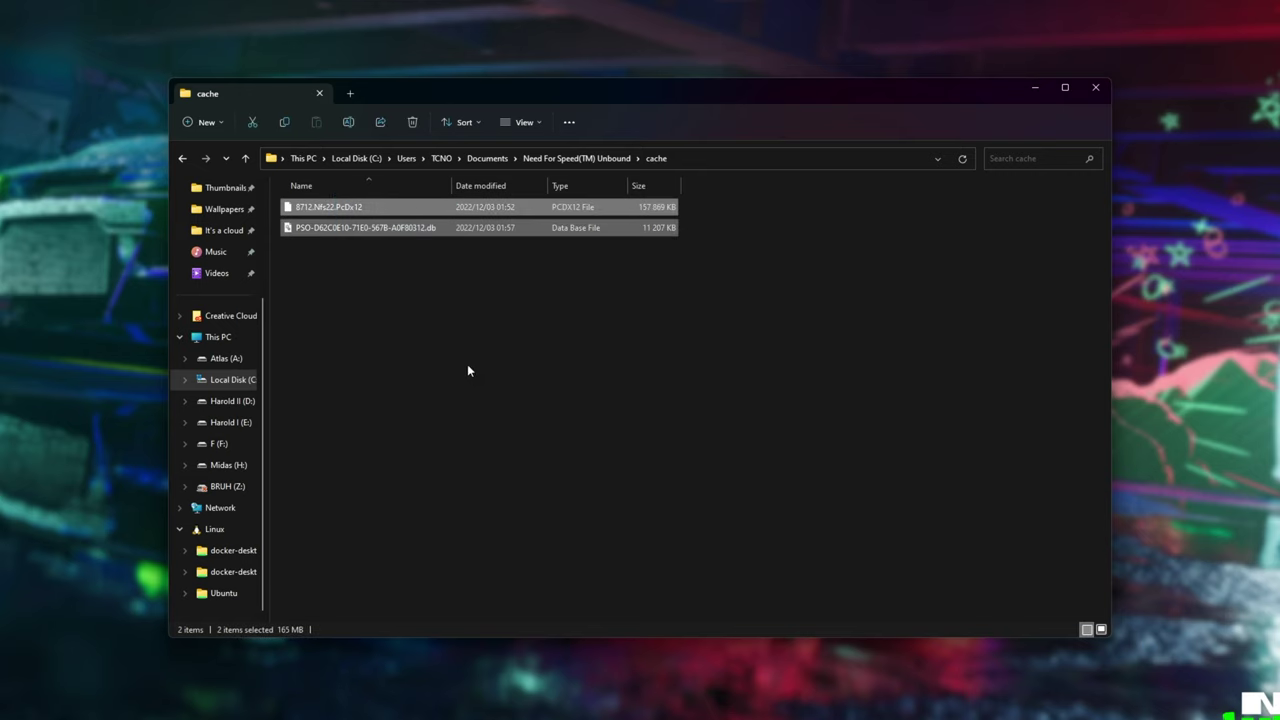
pyautogui.click(344, 209)
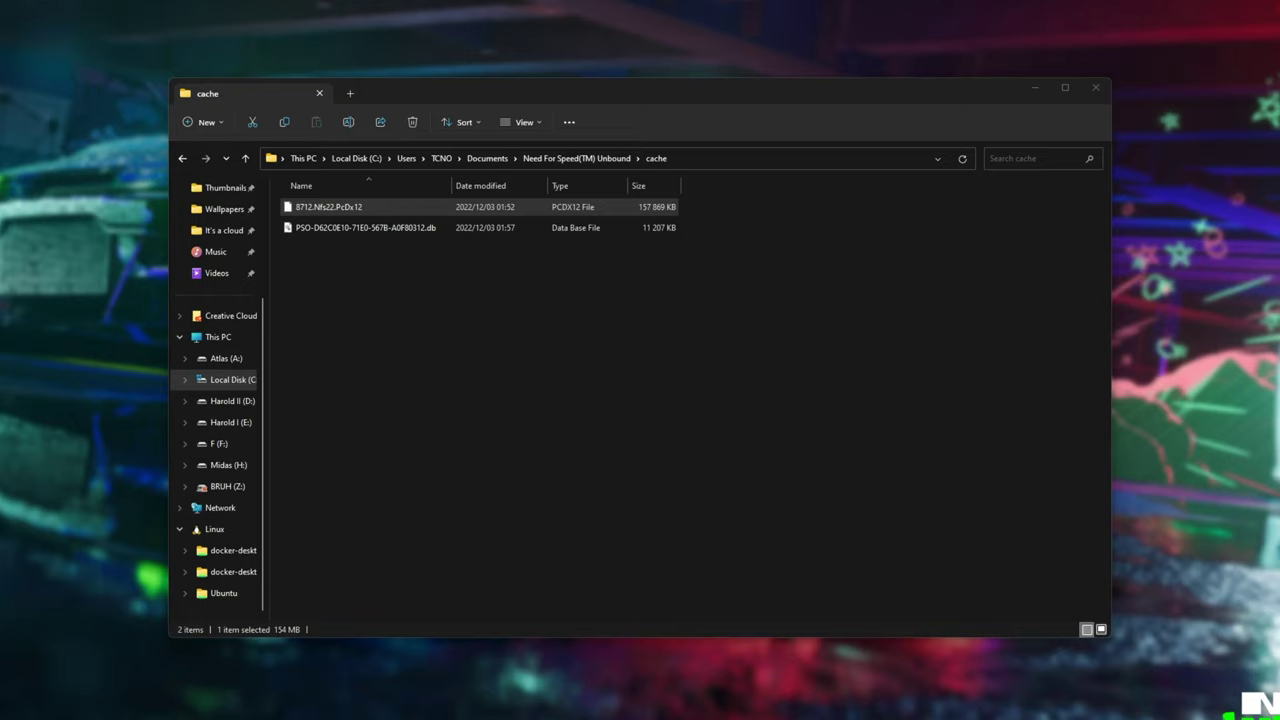
# - Open Need for Speed Unbound's Excalibur install folder through Manage > Browse local files
pyautogui.click(514, 449)
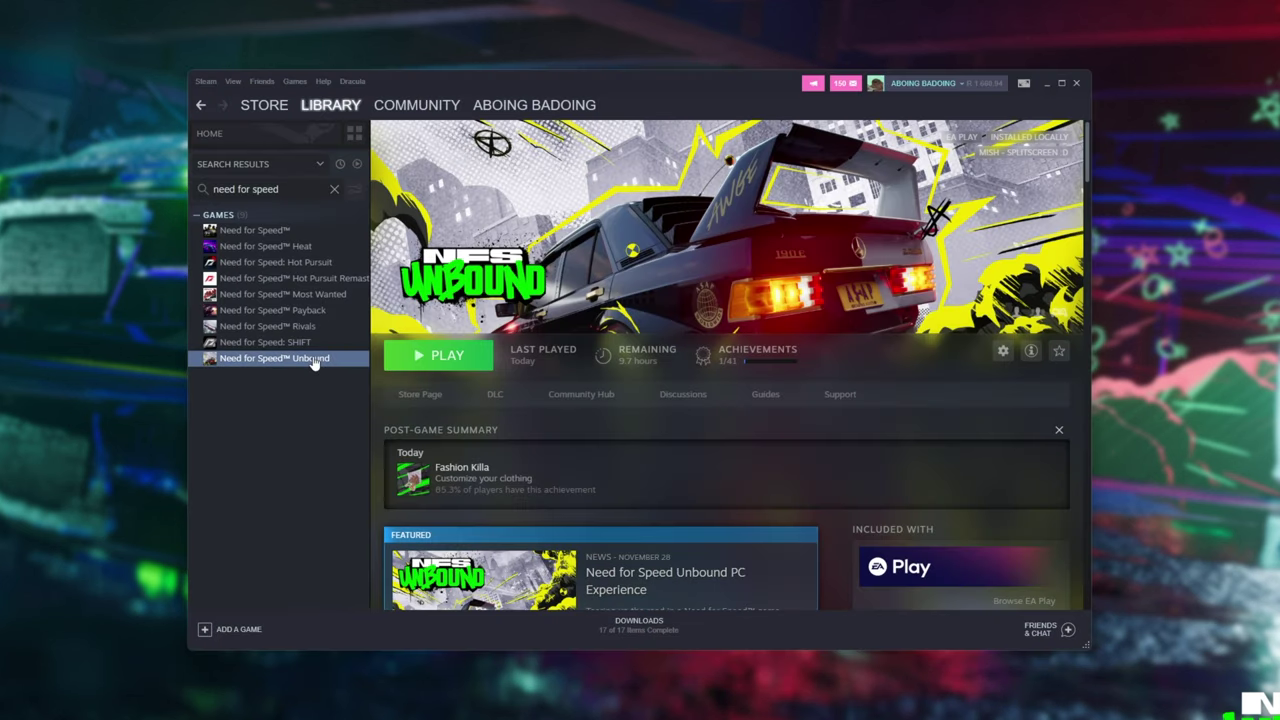
pyautogui.rightClick(314, 359)
pyautogui.moveTo(382, 445)
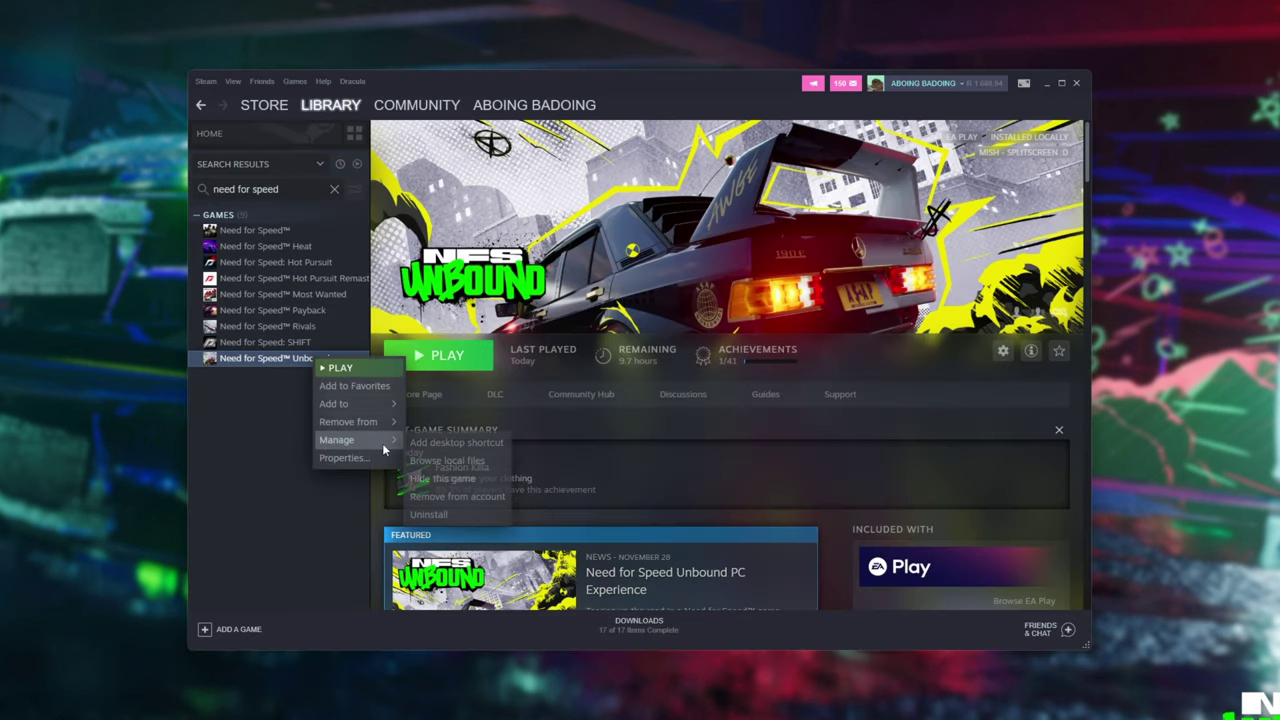
pyautogui.click(470, 460)
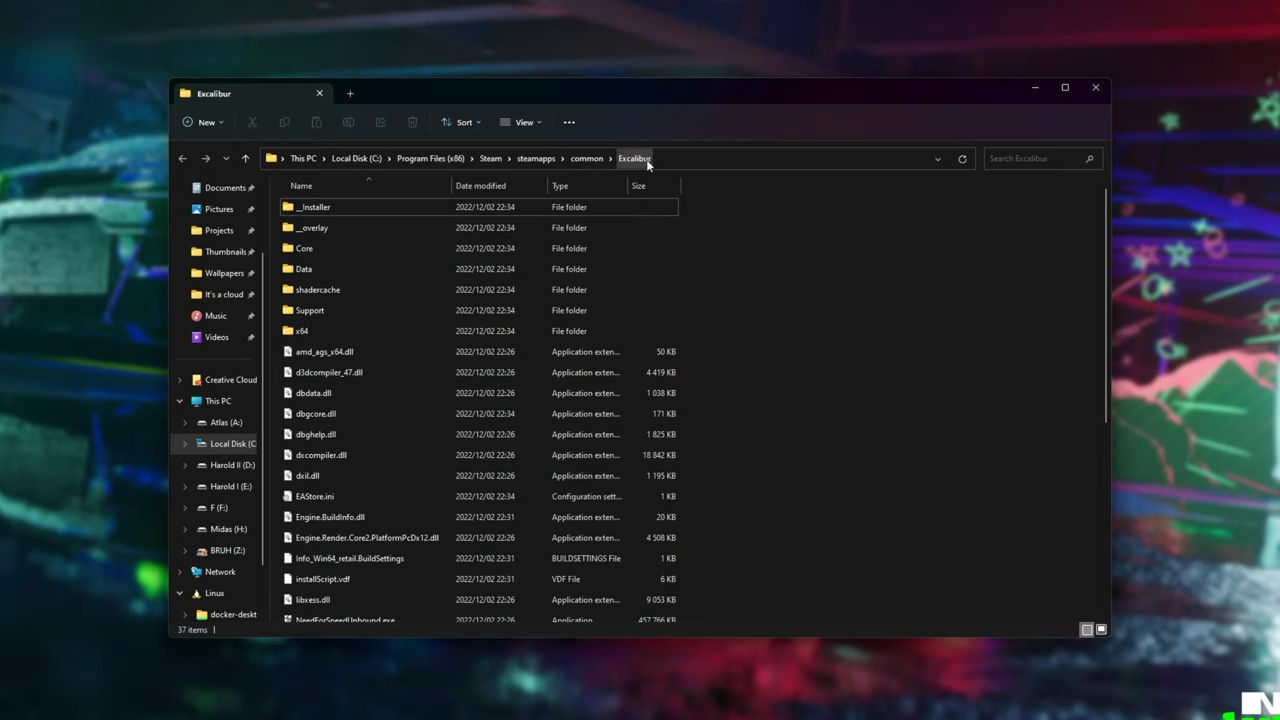
pyautogui.click(645, 207)
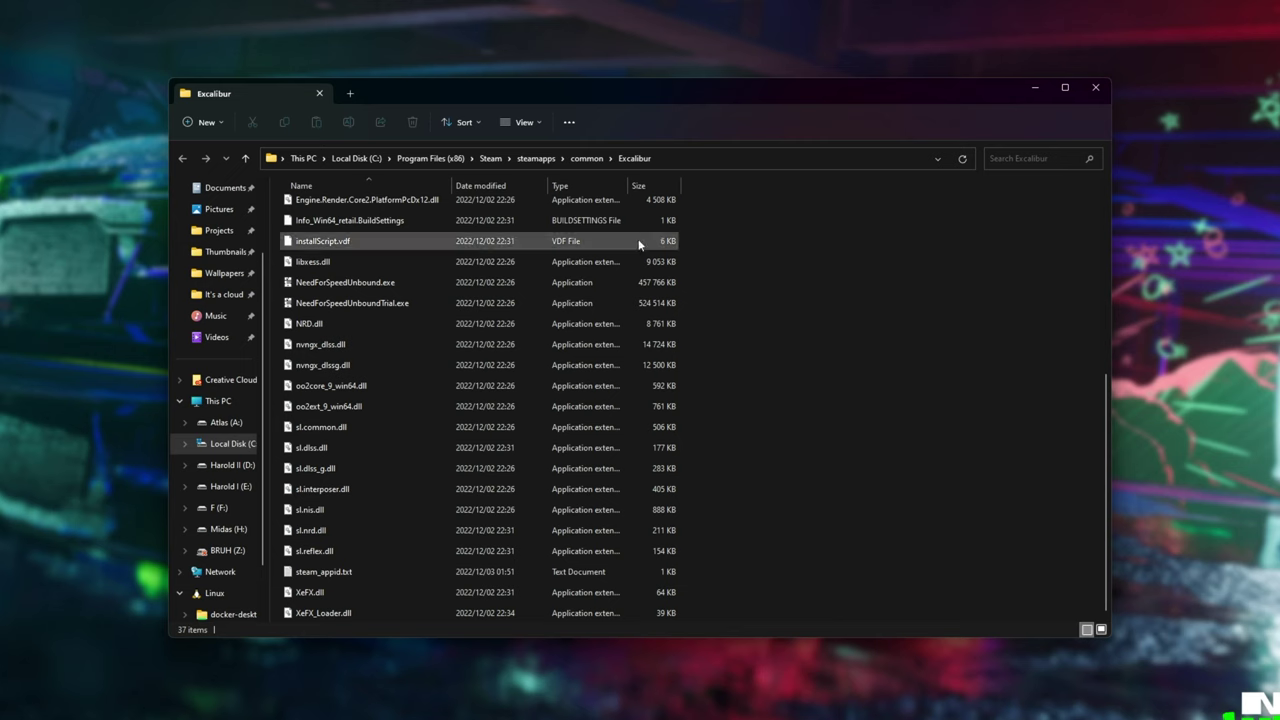
pyautogui.scroll(-5, 532, 300)
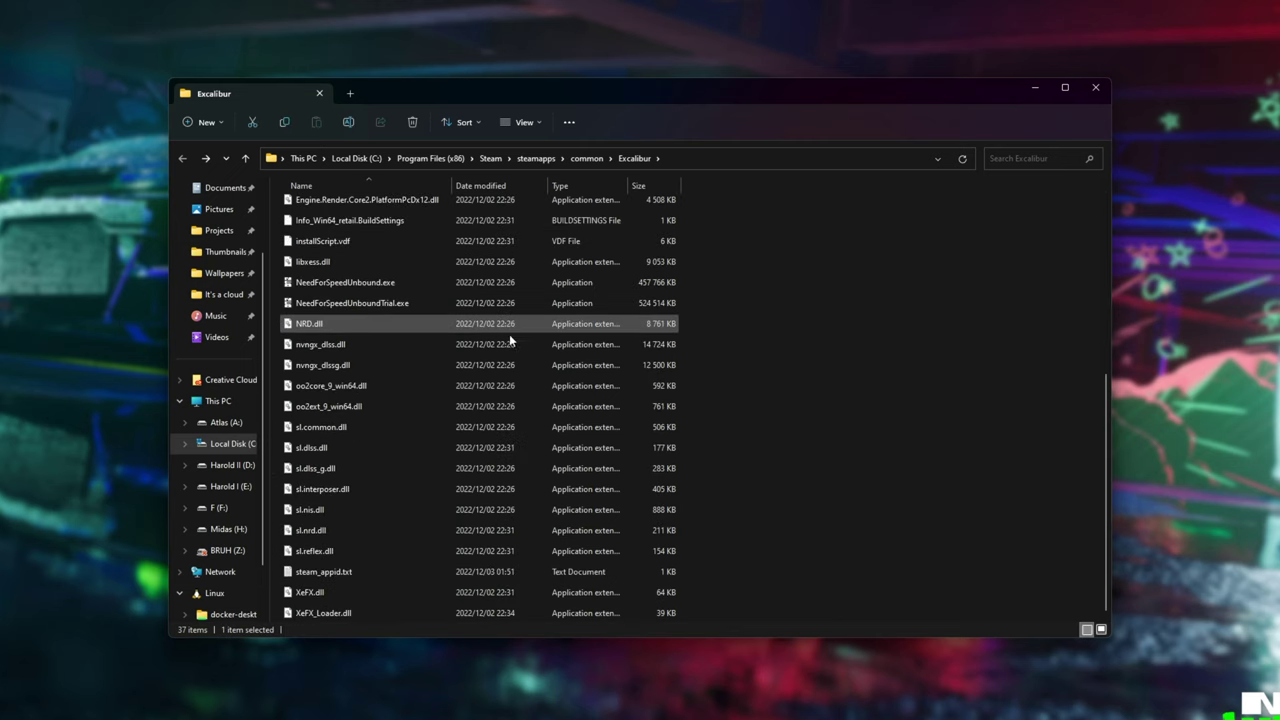
pyautogui.click(390, 285)
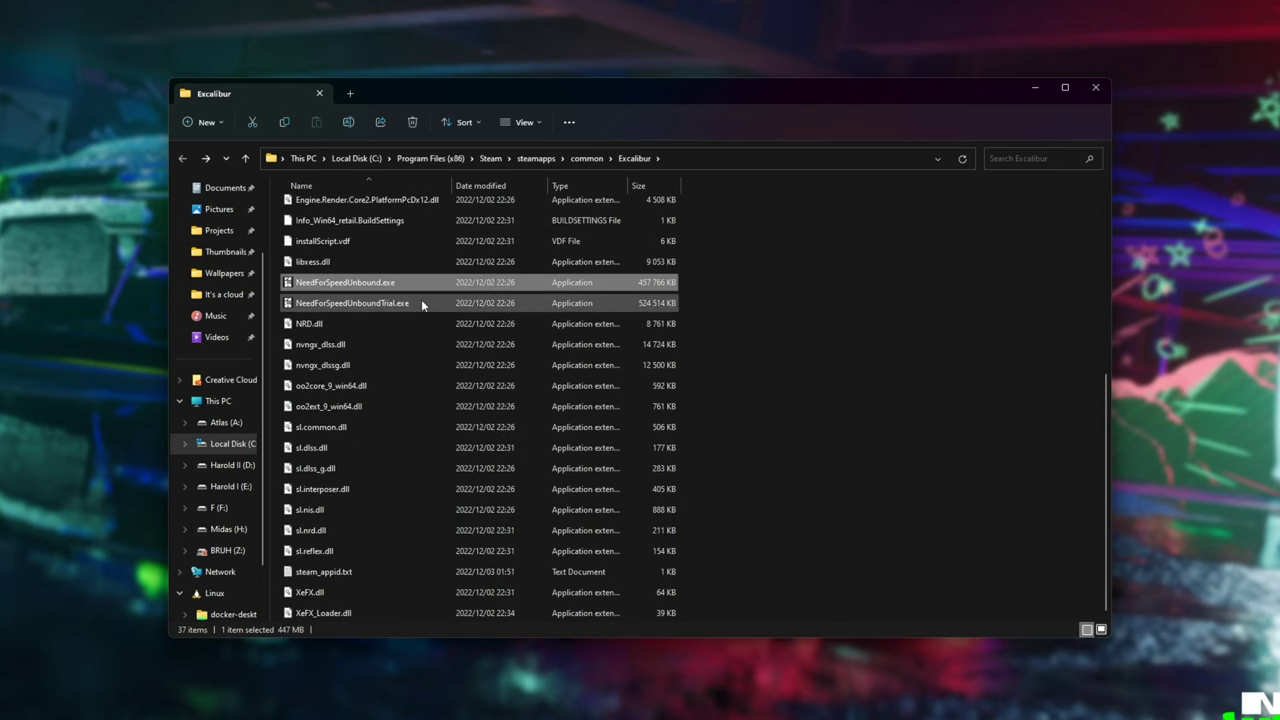
pyautogui.click(421, 300)
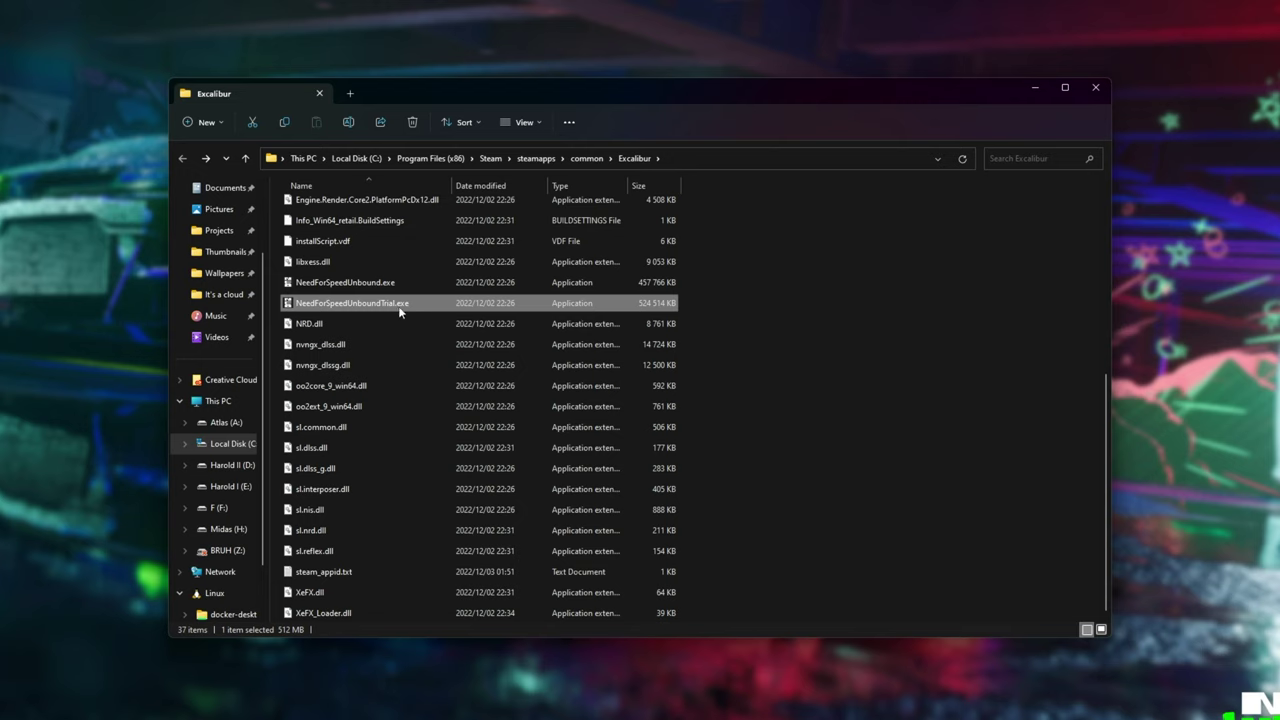
pyautogui.click(392, 288)
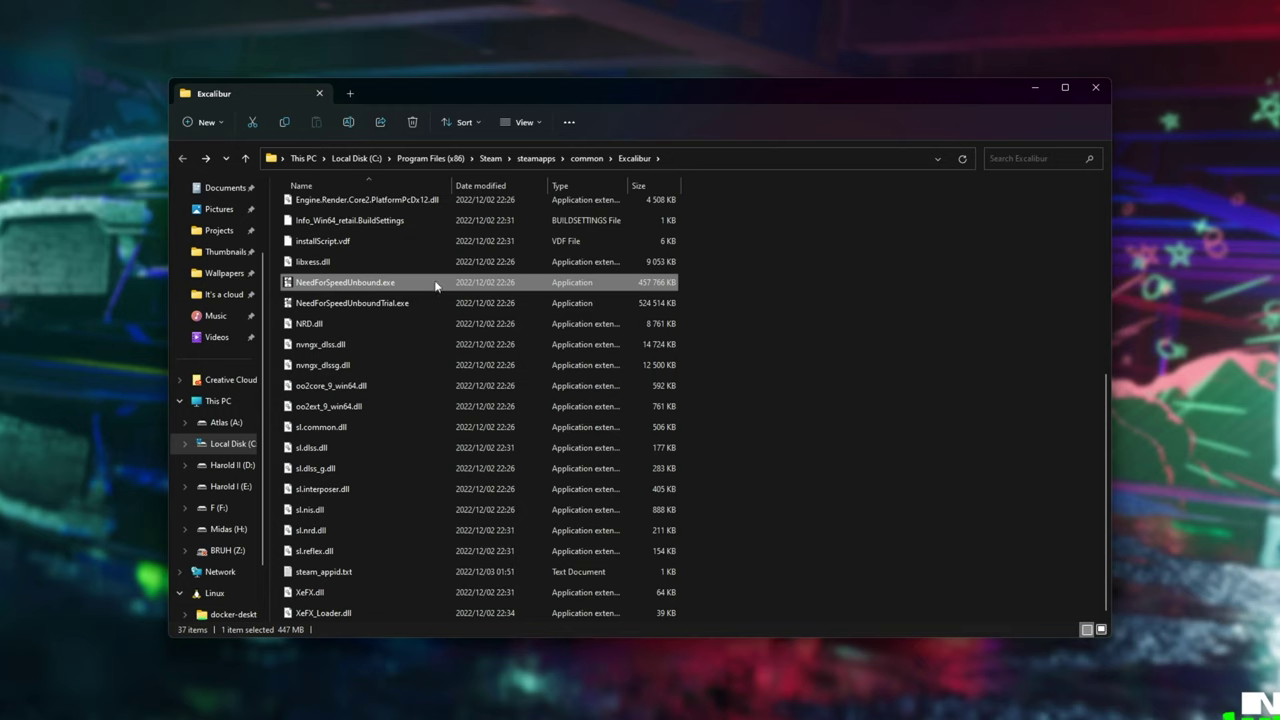
pyautogui.click(406, 304)
pyautogui.rightClick(407, 306)
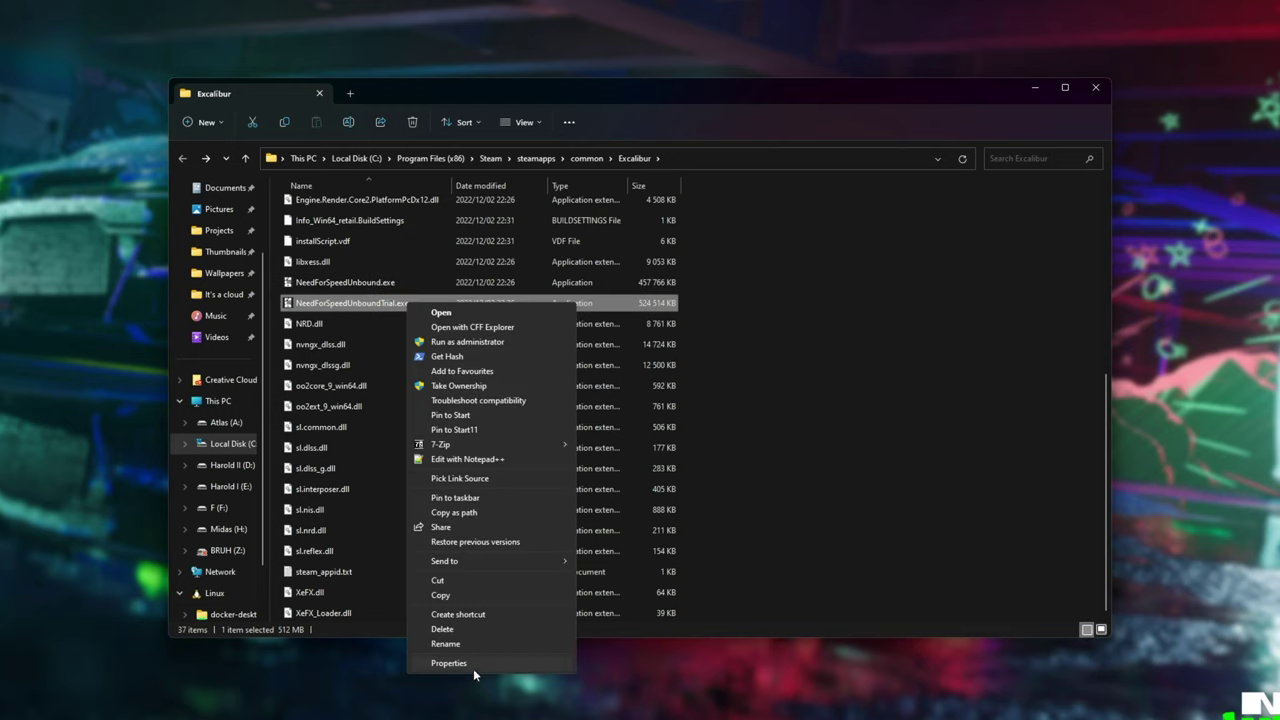
pyautogui.click(525, 666)
pyautogui.moveTo(537, 318); pyautogui.dragTo(550, 189)
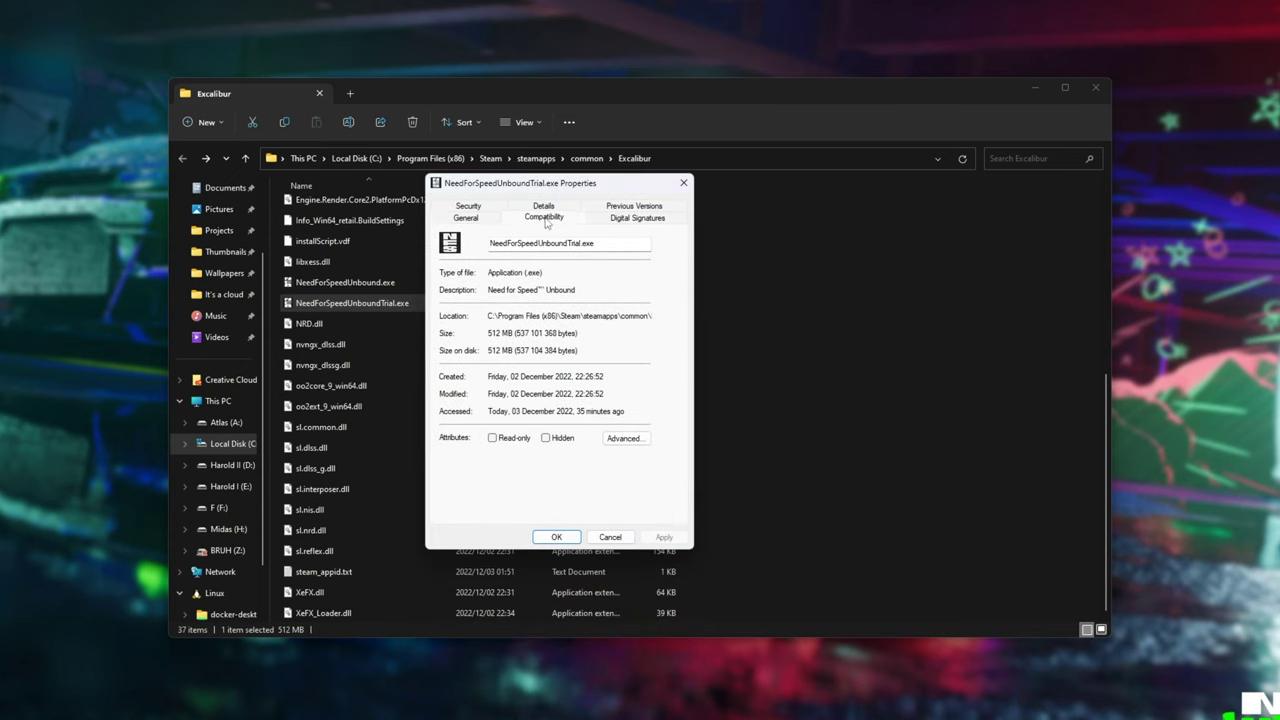
pyautogui.click(546, 218)
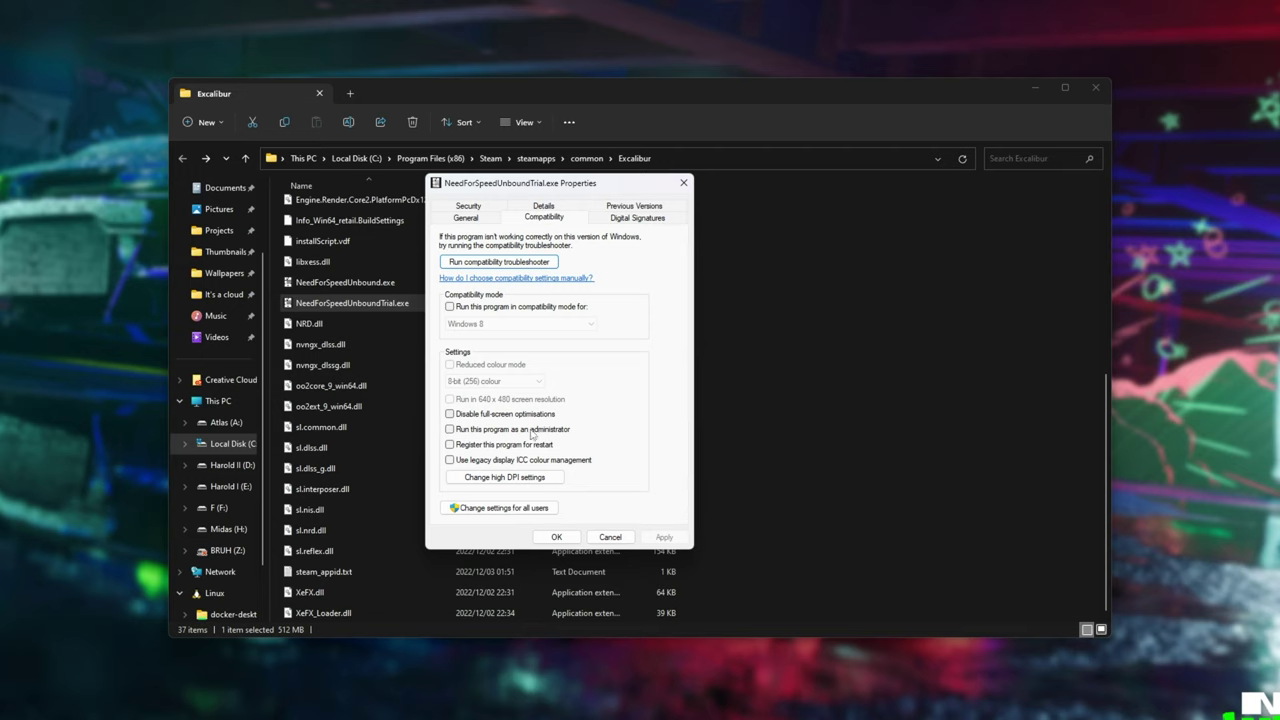
pyautogui.click(576, 539)
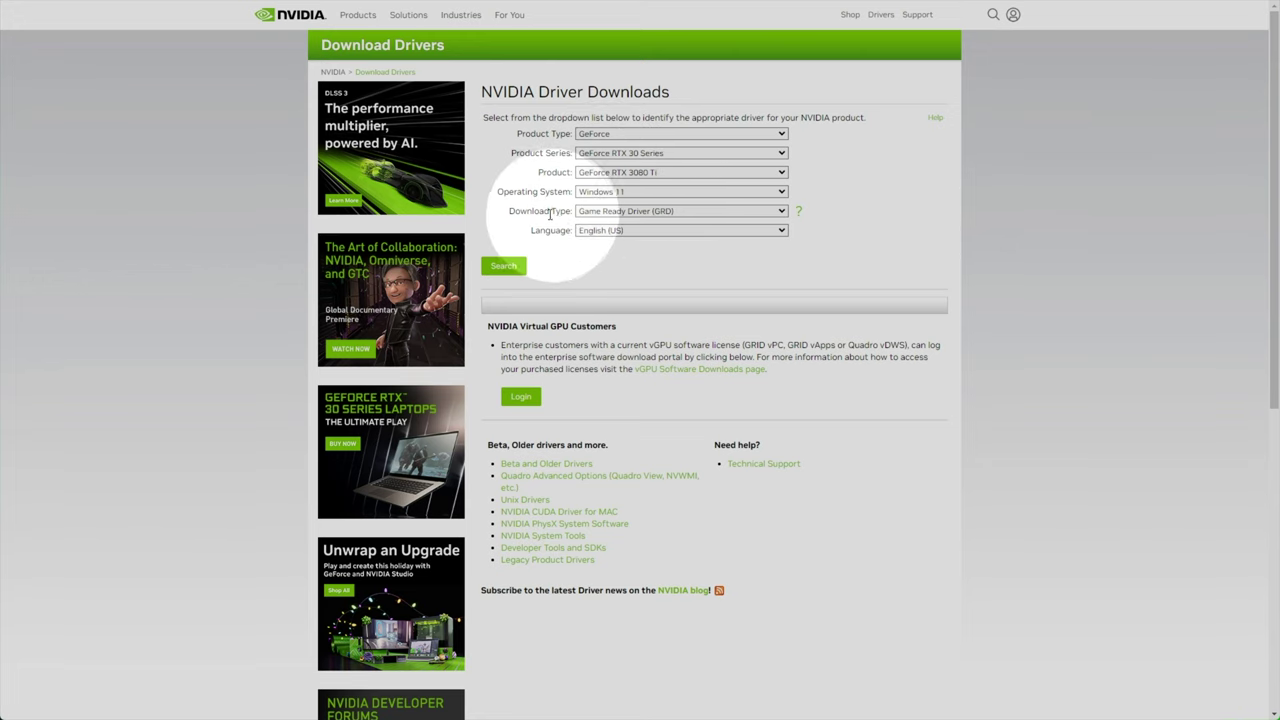
# - Switch Download Type to Studio Driver (SD) and search, bringing up Studio Driver 526.98
pyautogui.moveTo(509, 212); pyautogui.dragTo(572, 214)
pyautogui.click(618, 214)
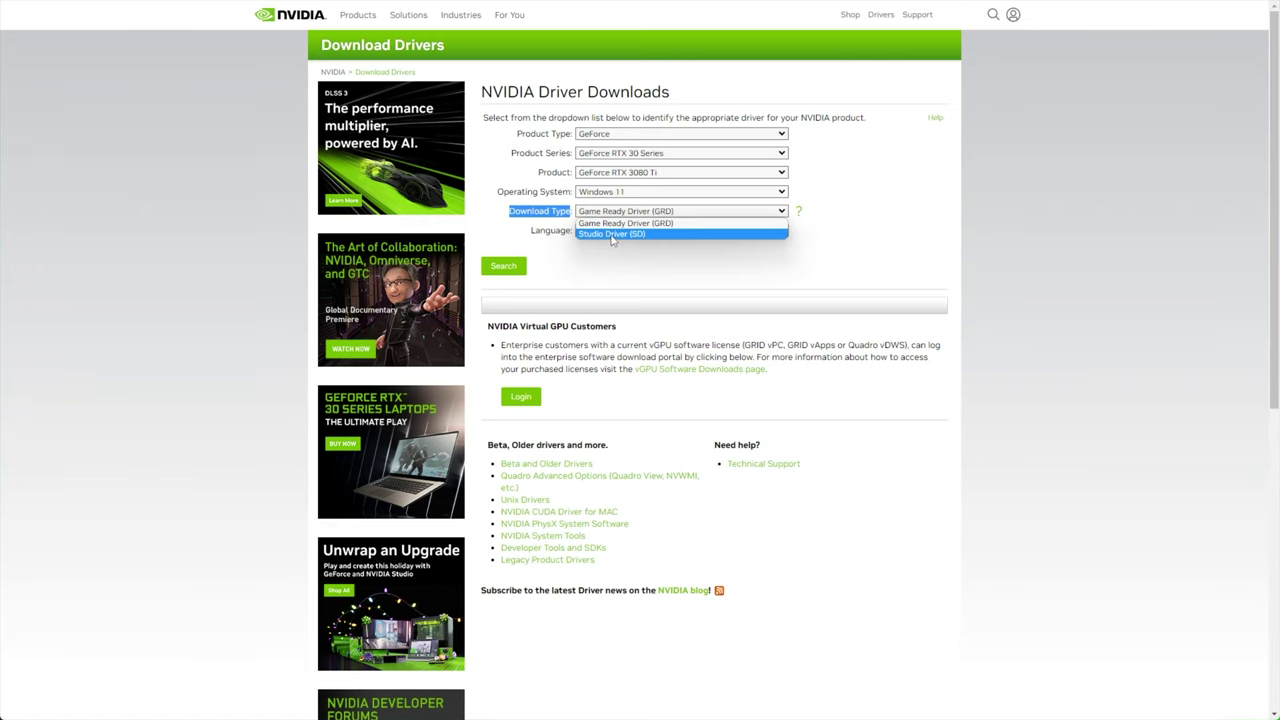
pyautogui.click(613, 234)
pyautogui.click(510, 268)
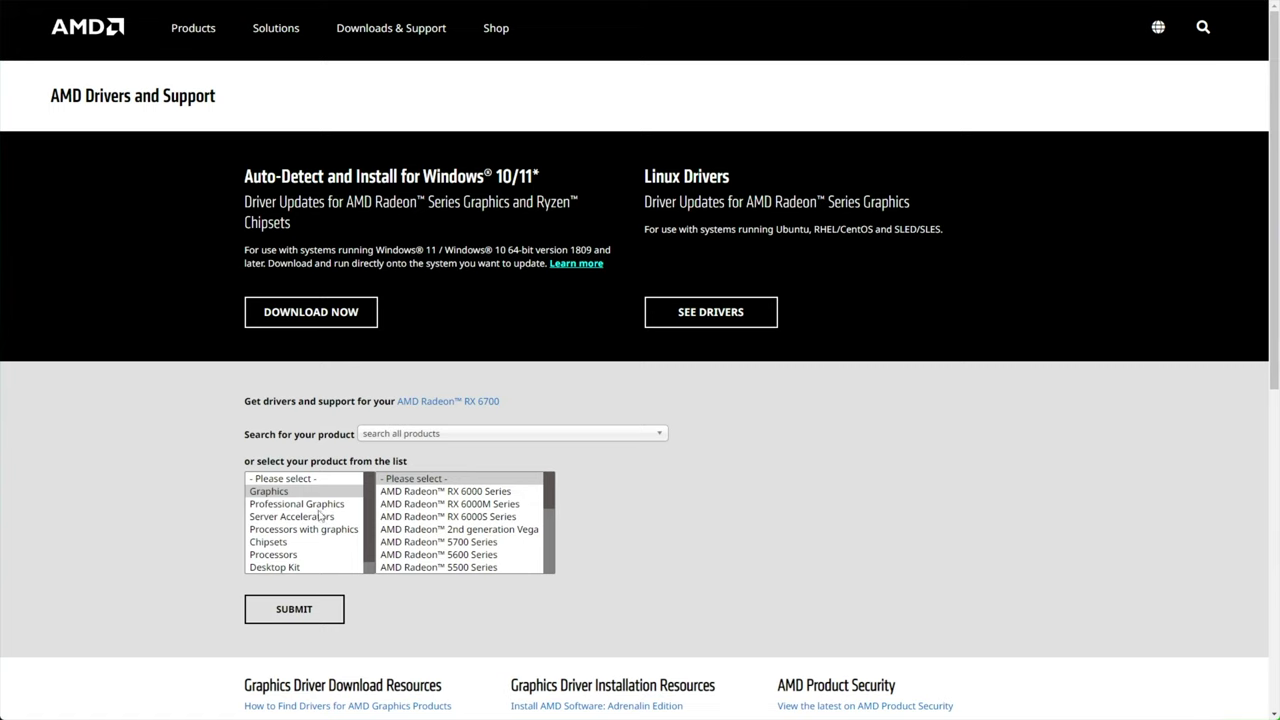
# - Pick Graphics > Radeon RX 6000 Series > RX 6700 Series > RX 6750 XT and open its drivers
pyautogui.click(288, 492)
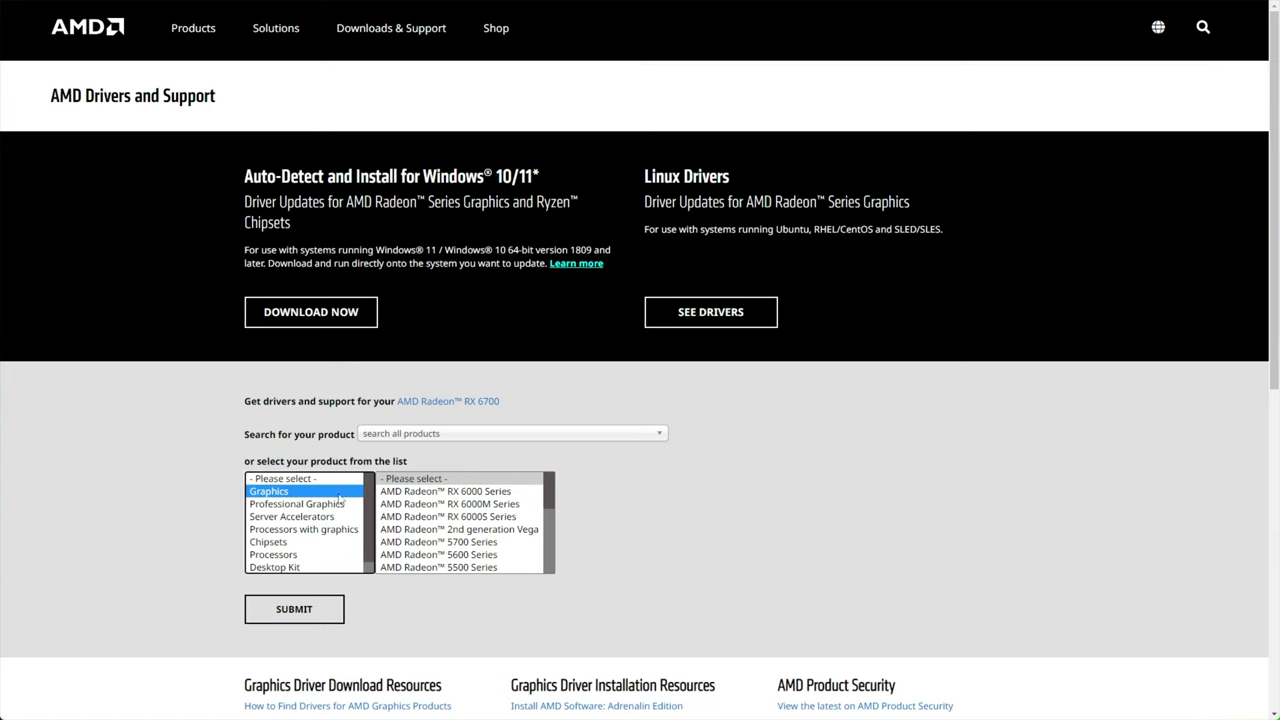
pyautogui.click(465, 492)
pyautogui.click(658, 515)
pyautogui.click(800, 492)
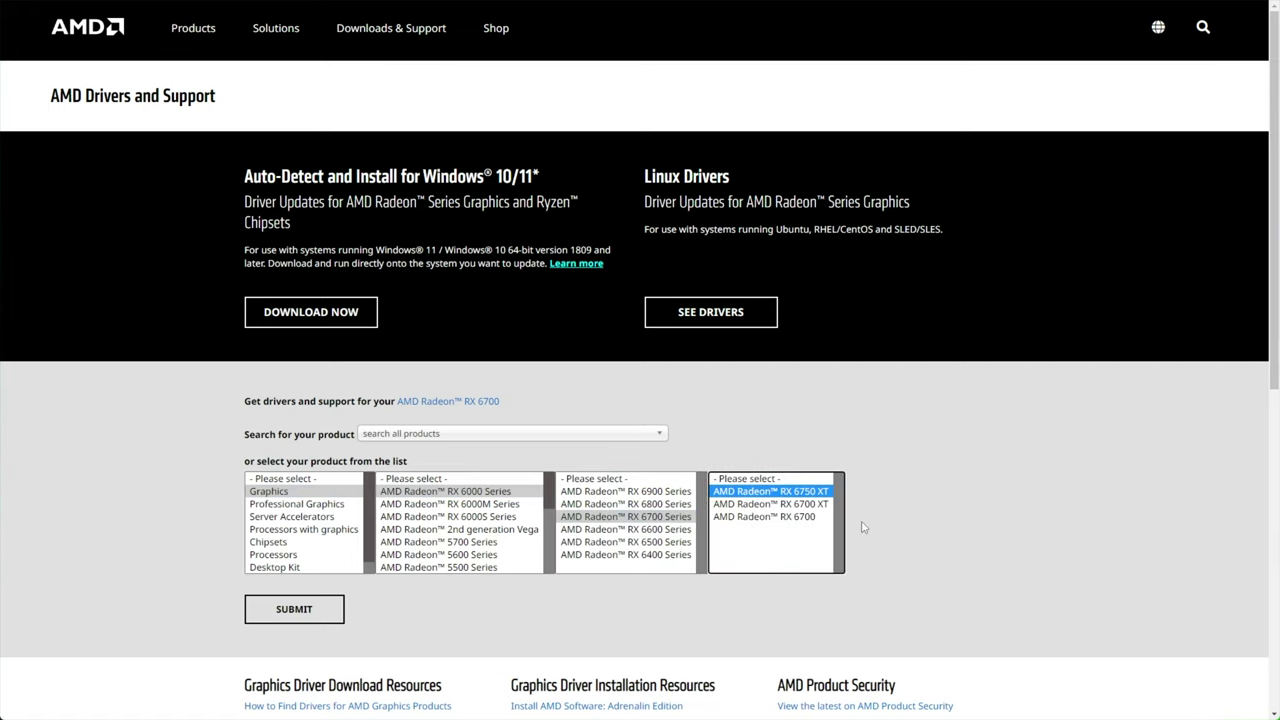
pyautogui.click(274, 610)
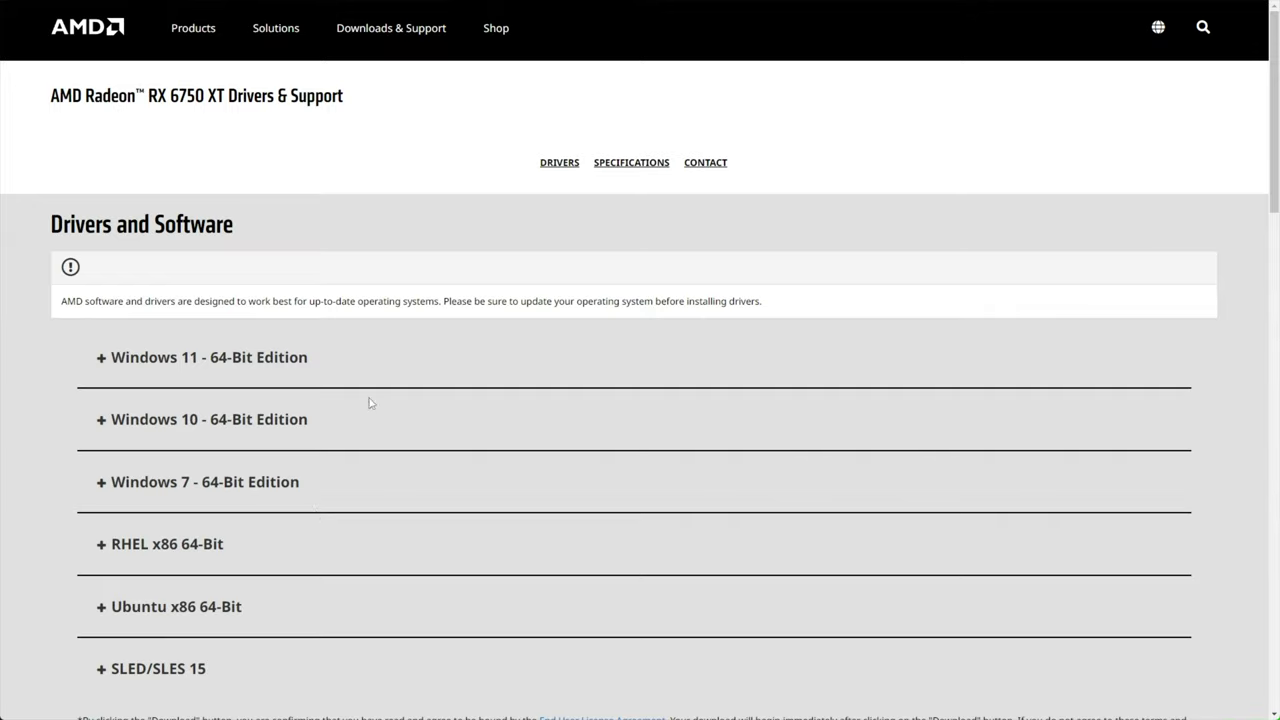
pyautogui.scroll(-1, 394, 346)
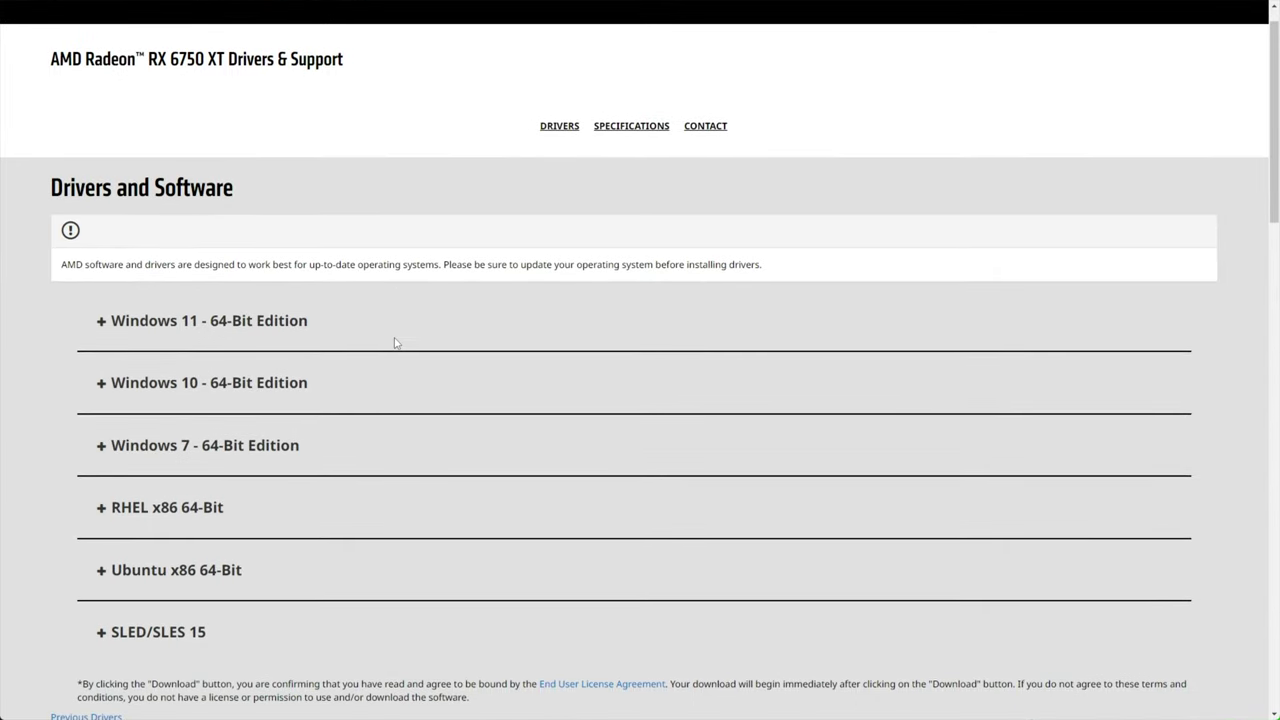
# - Expand the Windows 11 64-Bit drivers and read the AMD Software: PRO Edition 22.Q4 details
pyautogui.click(157, 331)
pyautogui.scroll(-1, 411, 323)
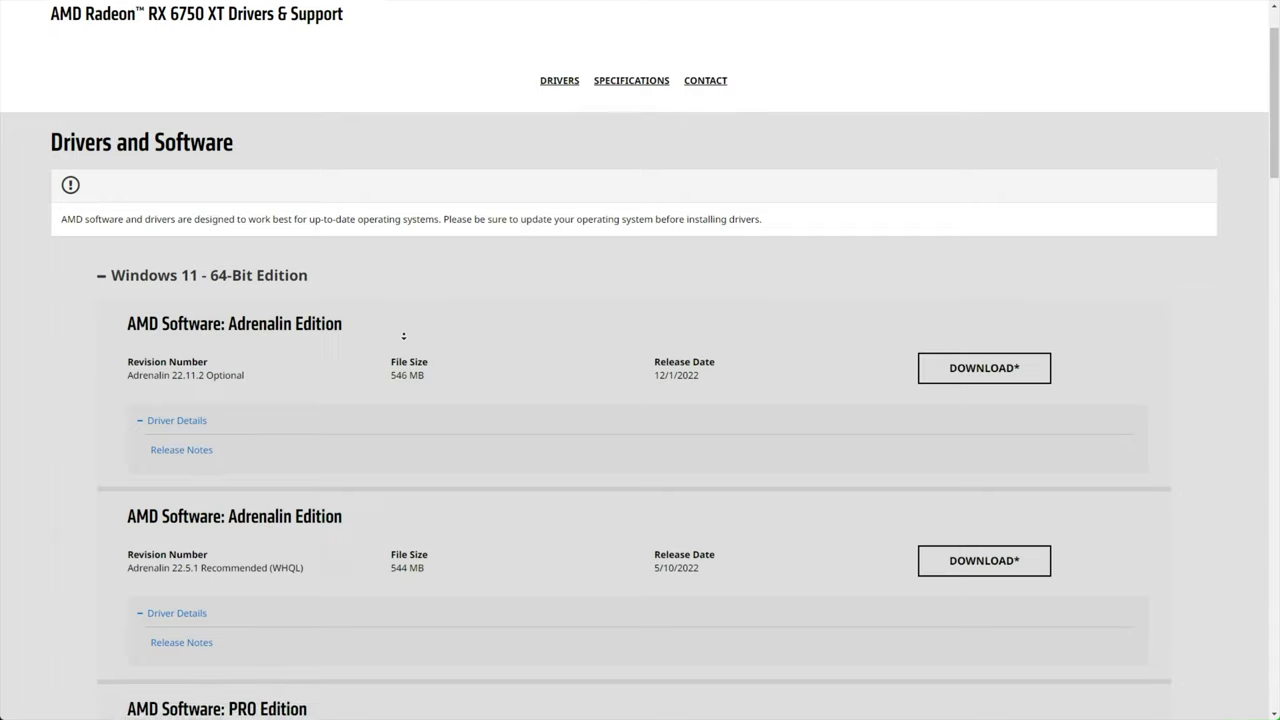
pyautogui.scroll(-1, 403, 336)
pyautogui.moveTo(361, 299); pyautogui.dragTo(134, 289)
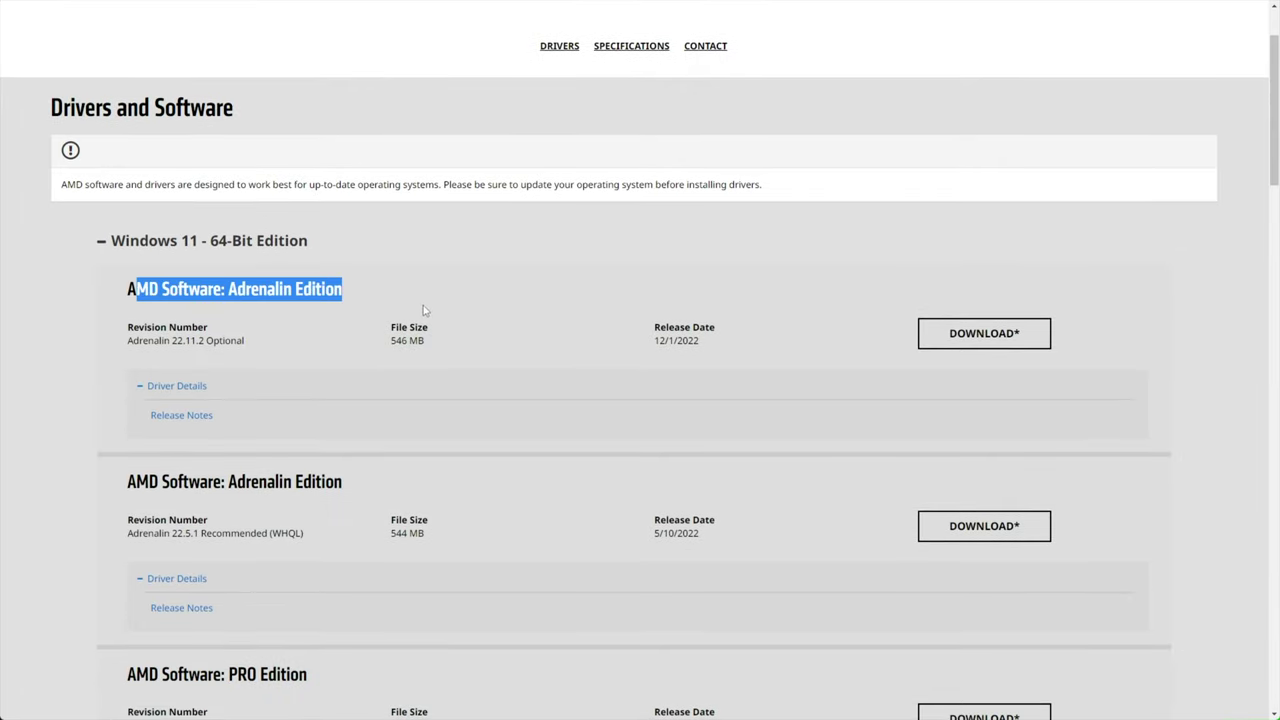
pyautogui.middleClick(405, 335)
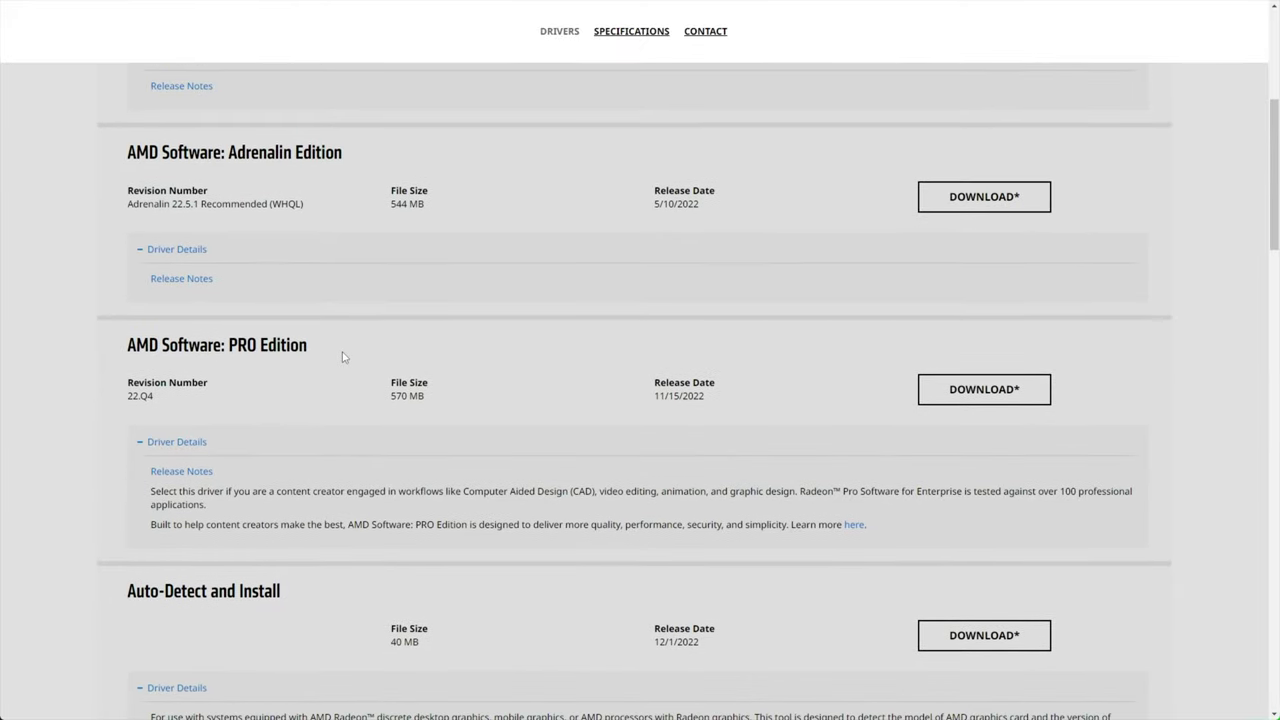
pyautogui.moveTo(343, 352); pyautogui.dragTo(125, 350)
pyautogui.moveTo(153, 396); pyautogui.dragTo(118, 398)
pyautogui.moveTo(726, 524); pyautogui.dragTo(533, 524)
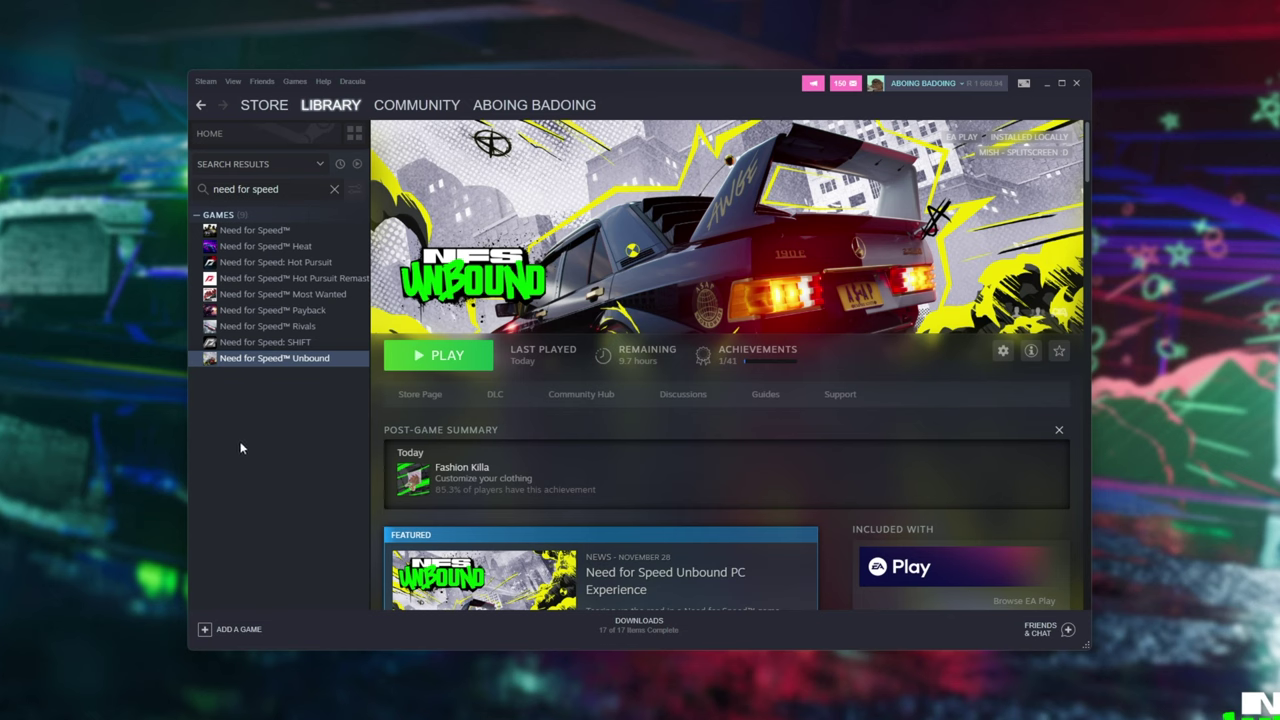
# - Reopen the 37-item Excalibur install folder from Need for Speed Unbound's local files
pyautogui.click(305, 358)
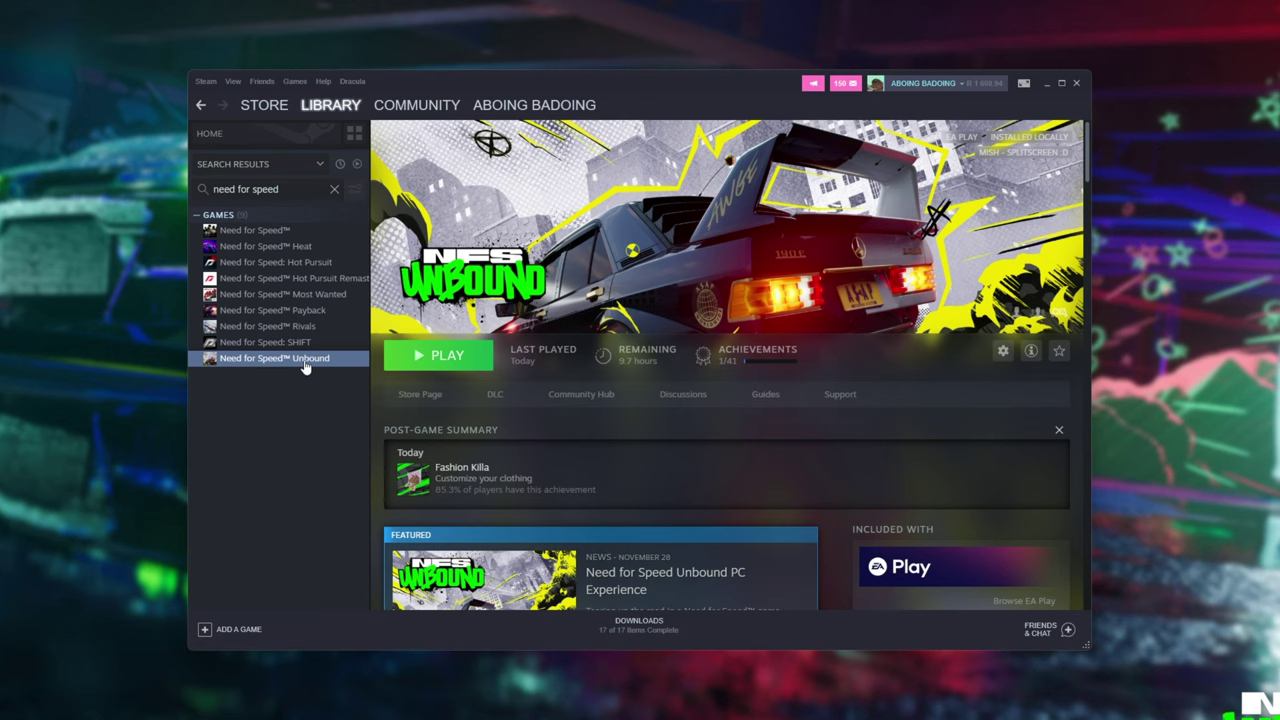
pyautogui.rightClick(305, 366)
pyautogui.moveTo(347, 446)
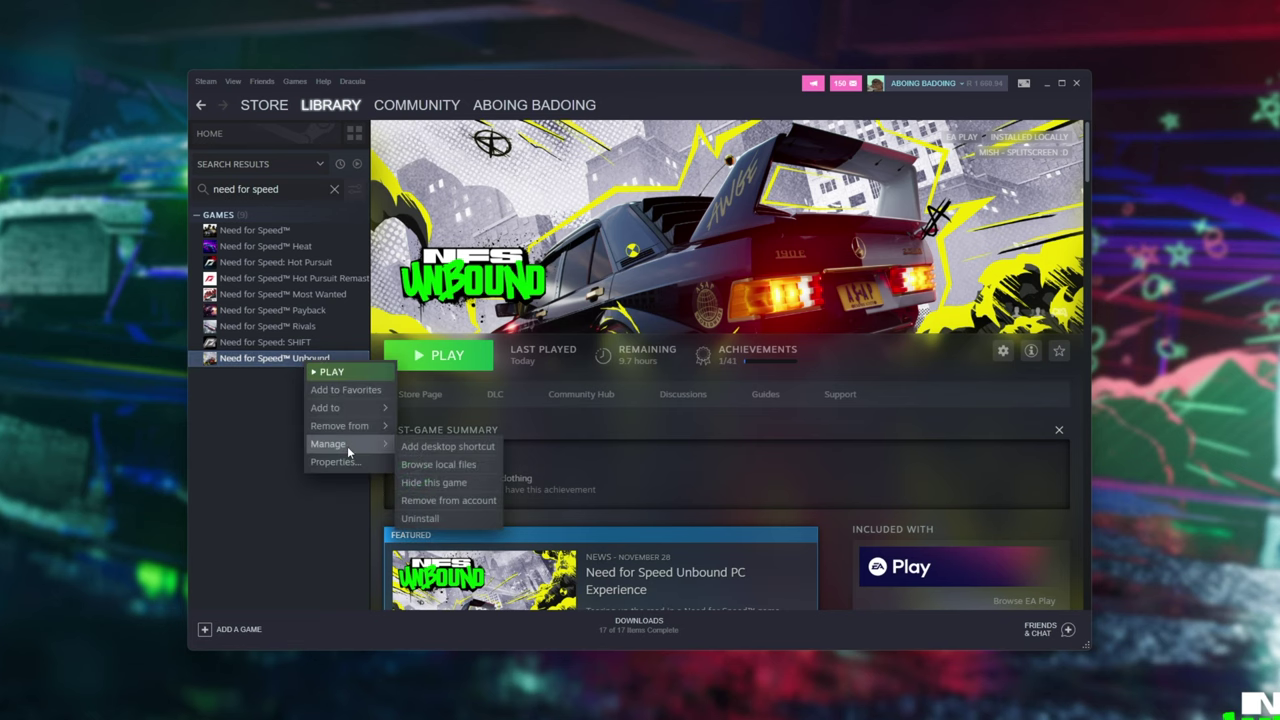
pyautogui.click(477, 464)
pyautogui.click(1030, 86)
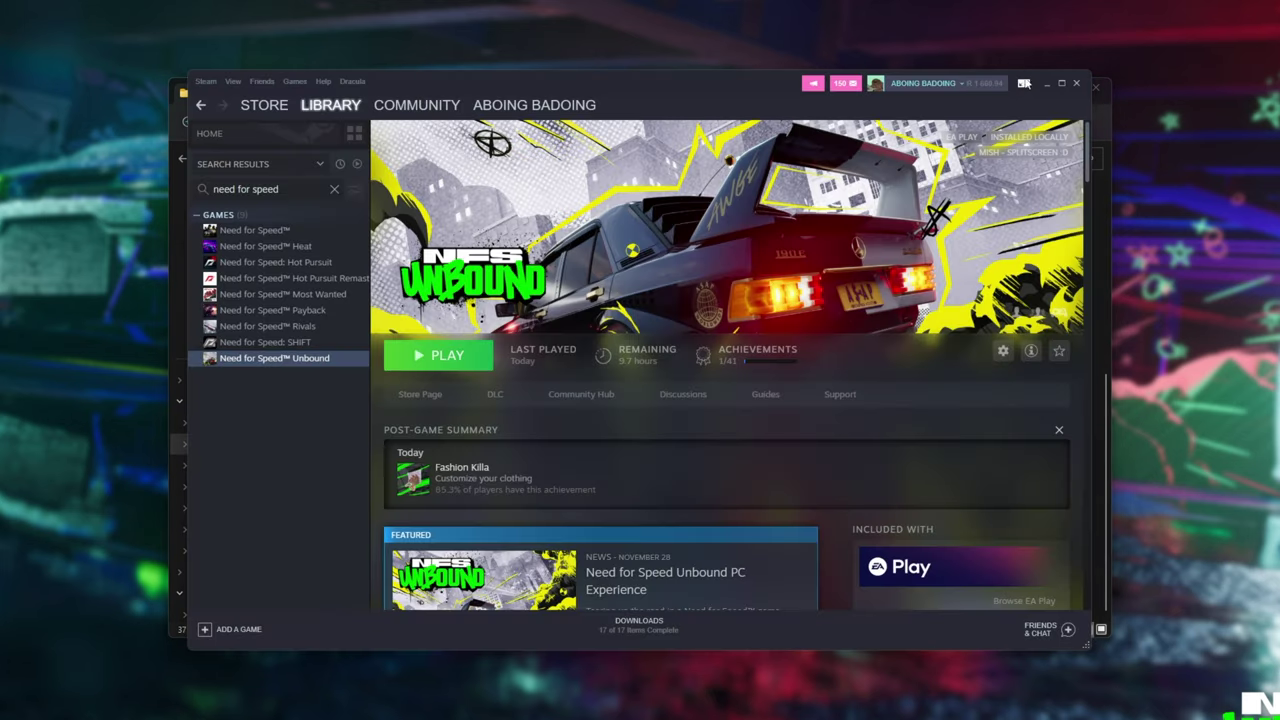
pyautogui.hotkey('alt', 'Tab')
pyautogui.scroll(6, 685, 348)
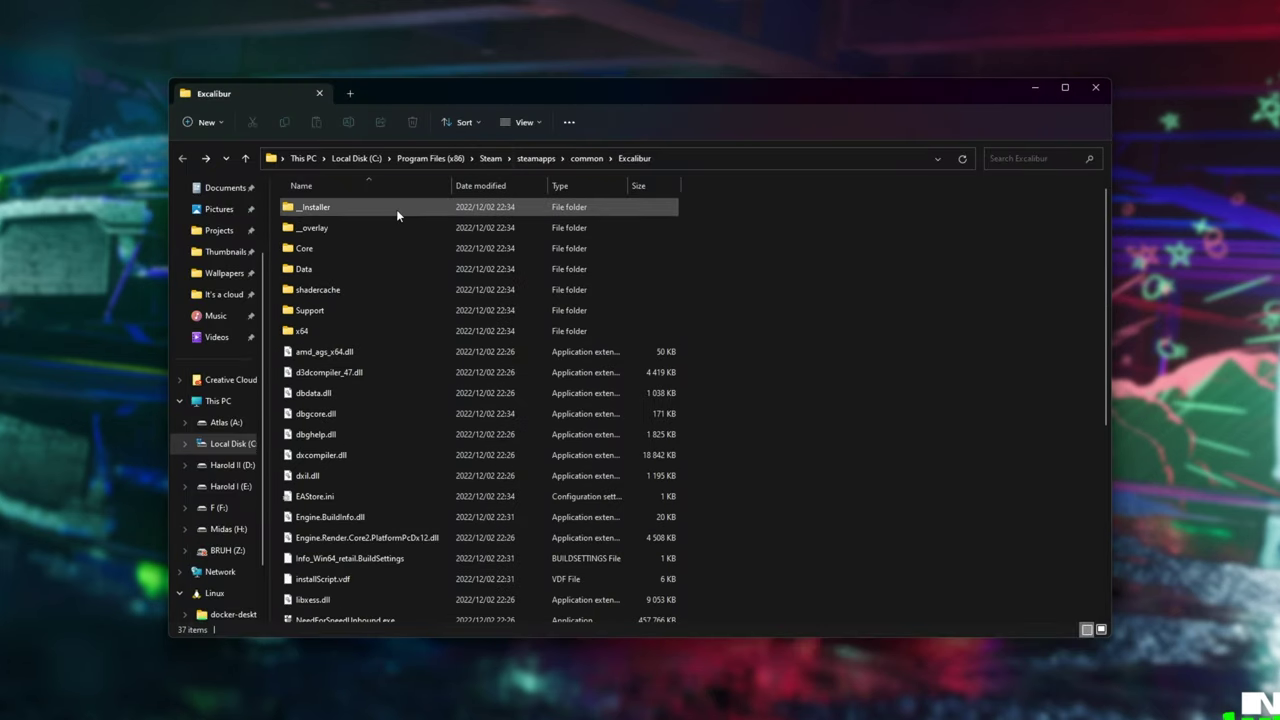
# - Go into __Installer\directx\redist, sort by type, and select DXSETUP.exe
pyautogui.doubleClick(396, 208)
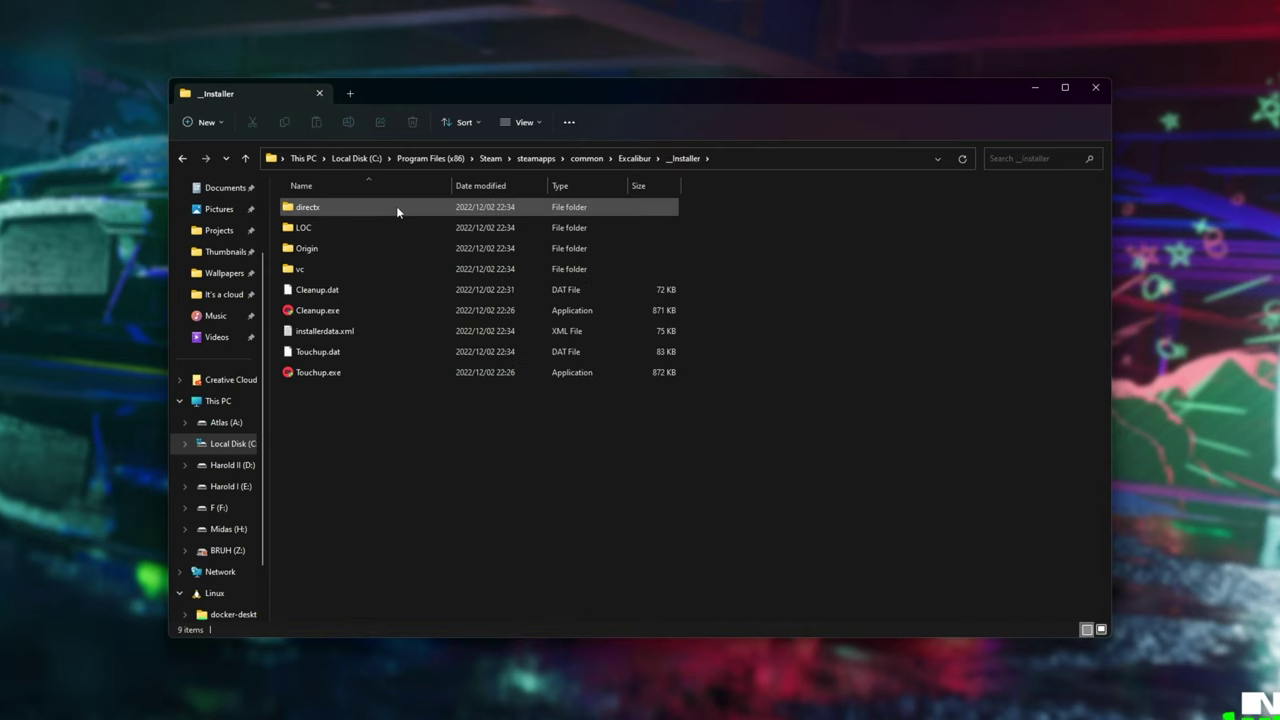
pyautogui.doubleClick(396, 208)
pyautogui.doubleClick(333, 228)
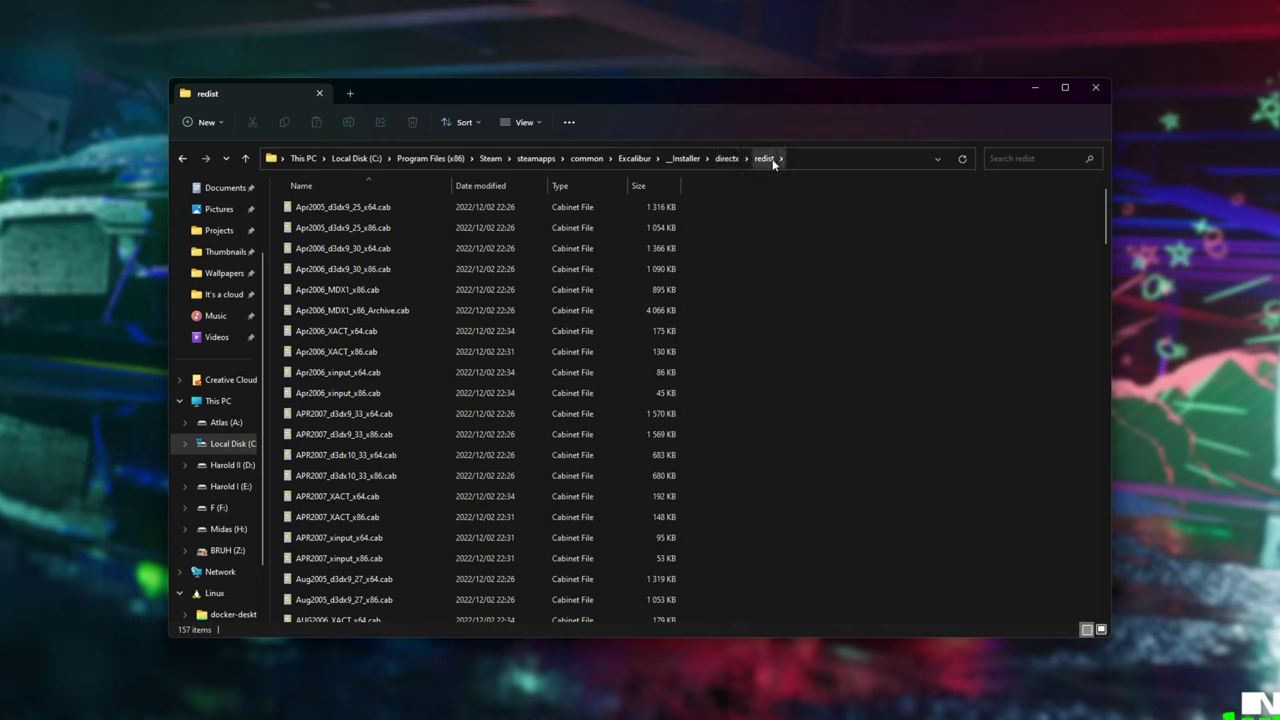
pyautogui.click(501, 188)
pyautogui.click(571, 184)
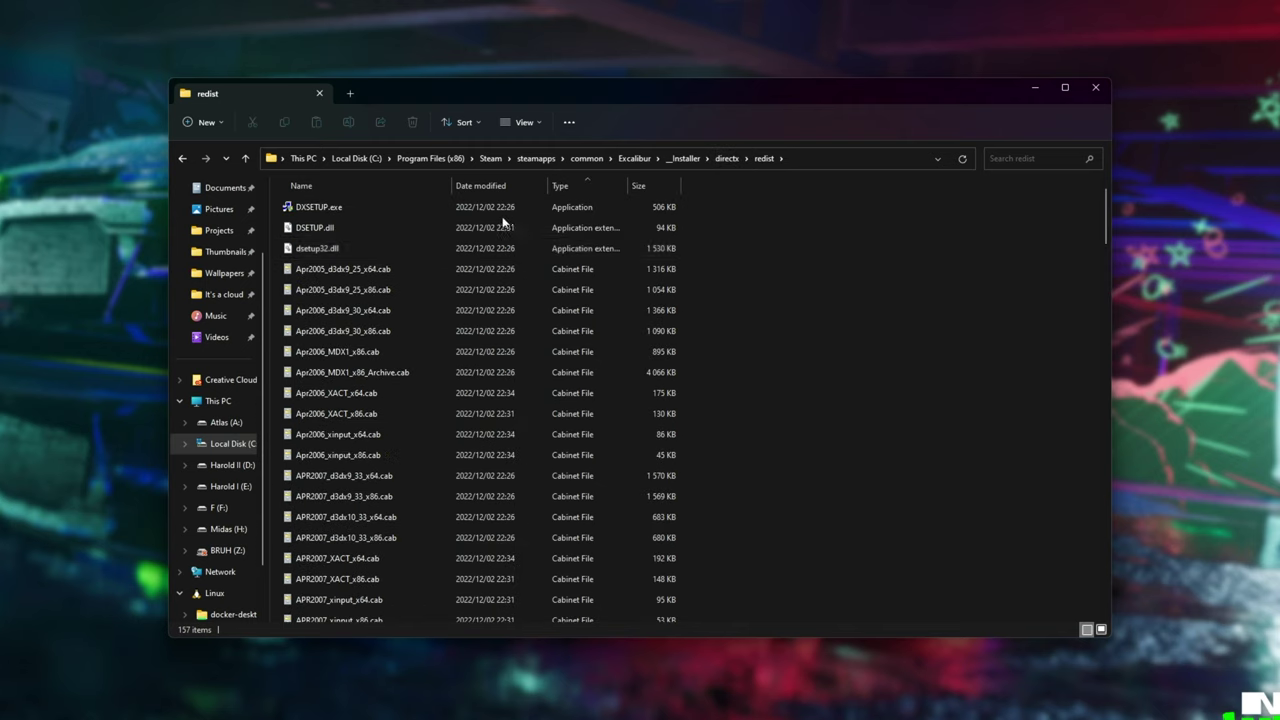
pyautogui.click(325, 206)
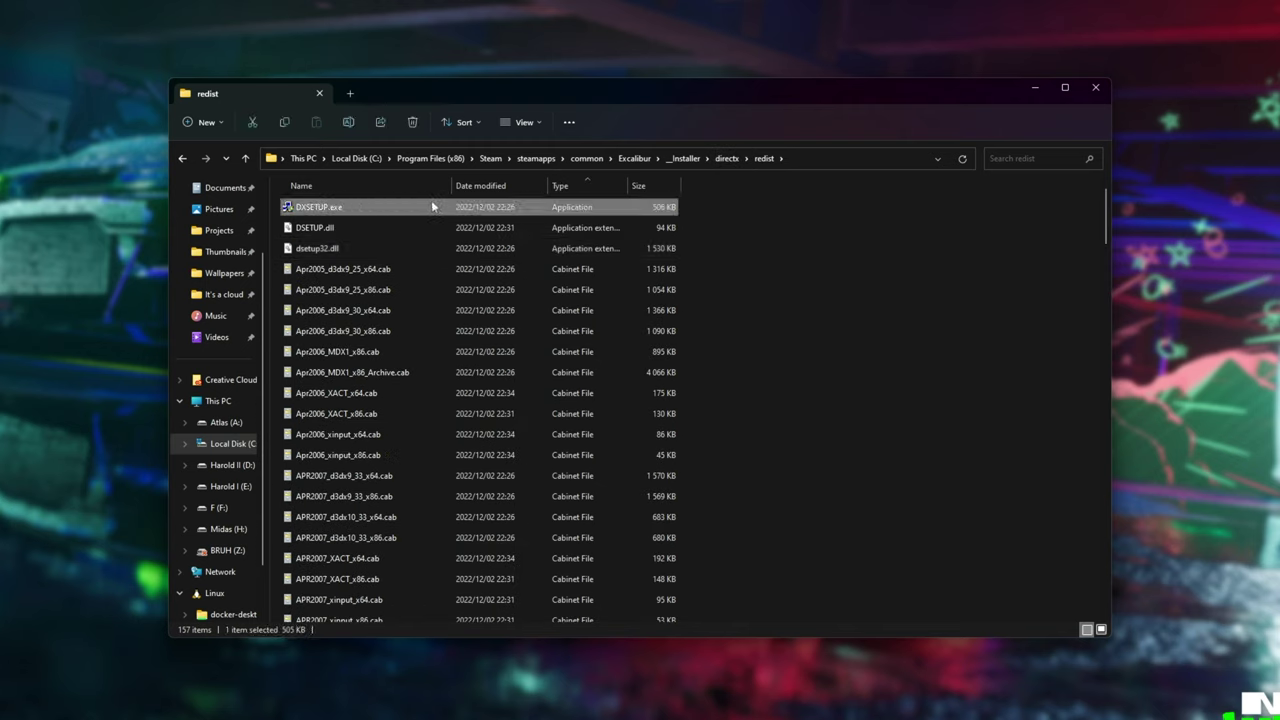
pyautogui.click(684, 158)
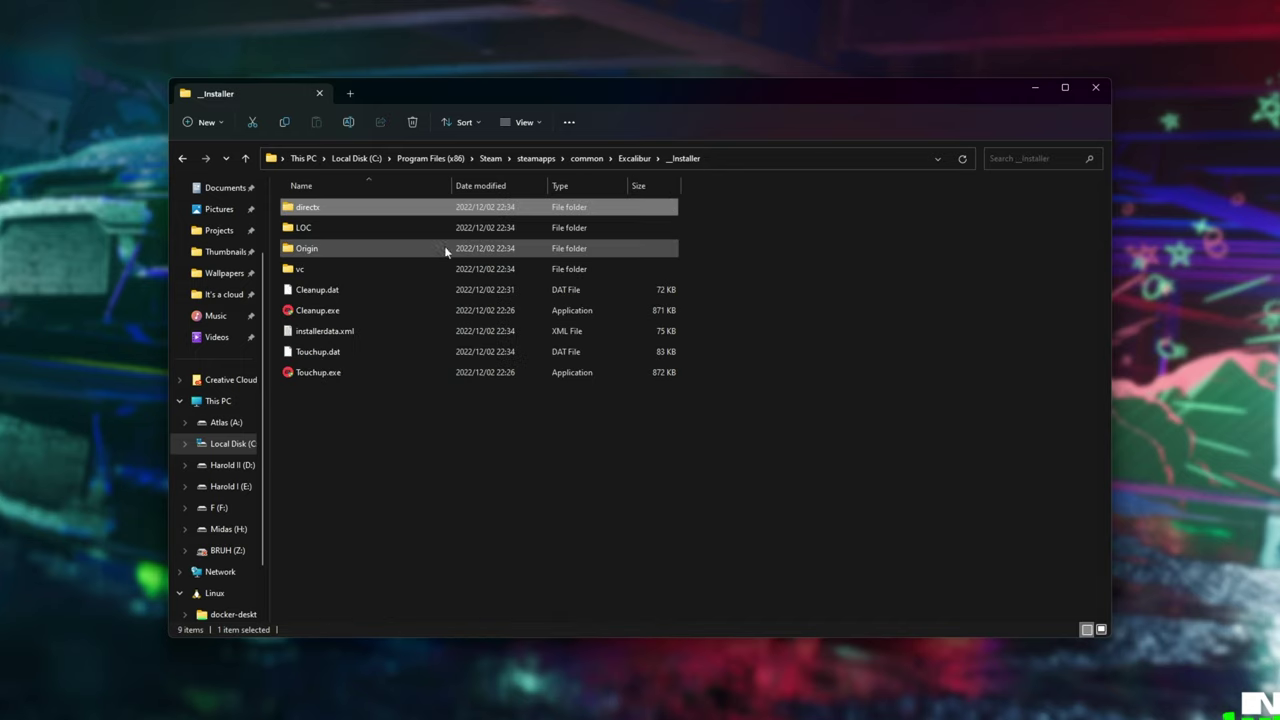
pyautogui.doubleClick(321, 268)
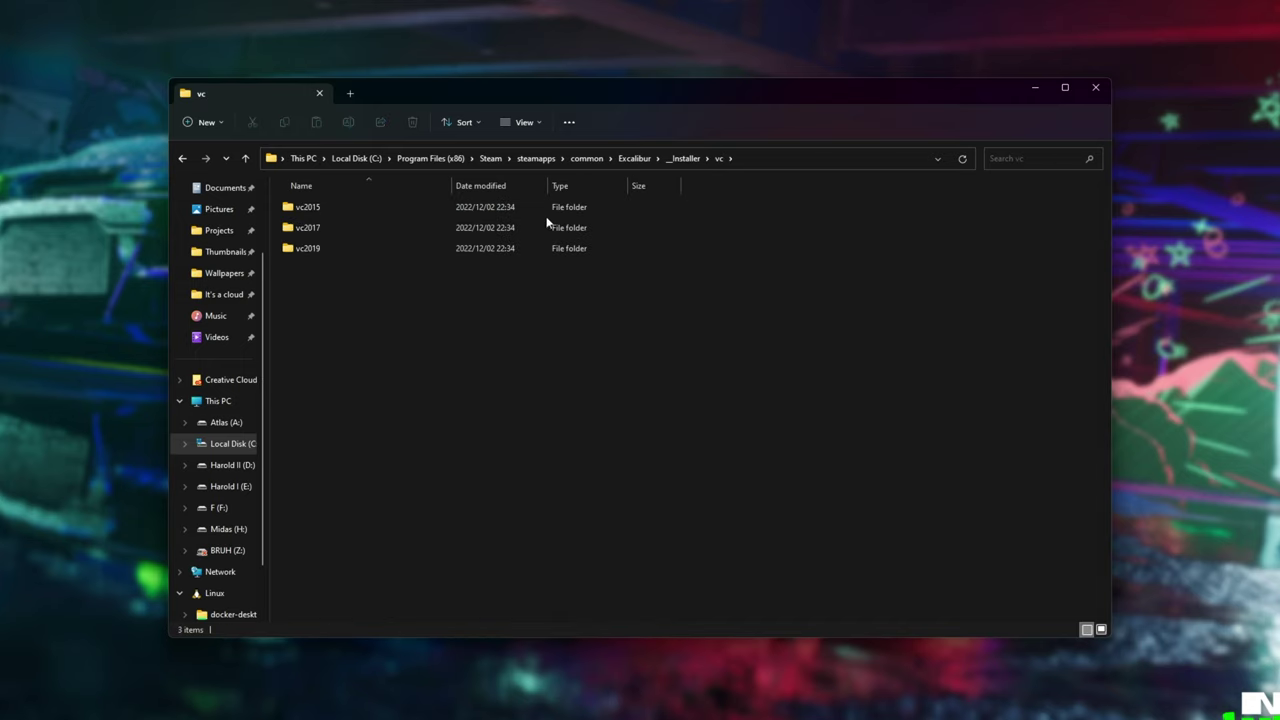
pyautogui.doubleClick(340, 247)
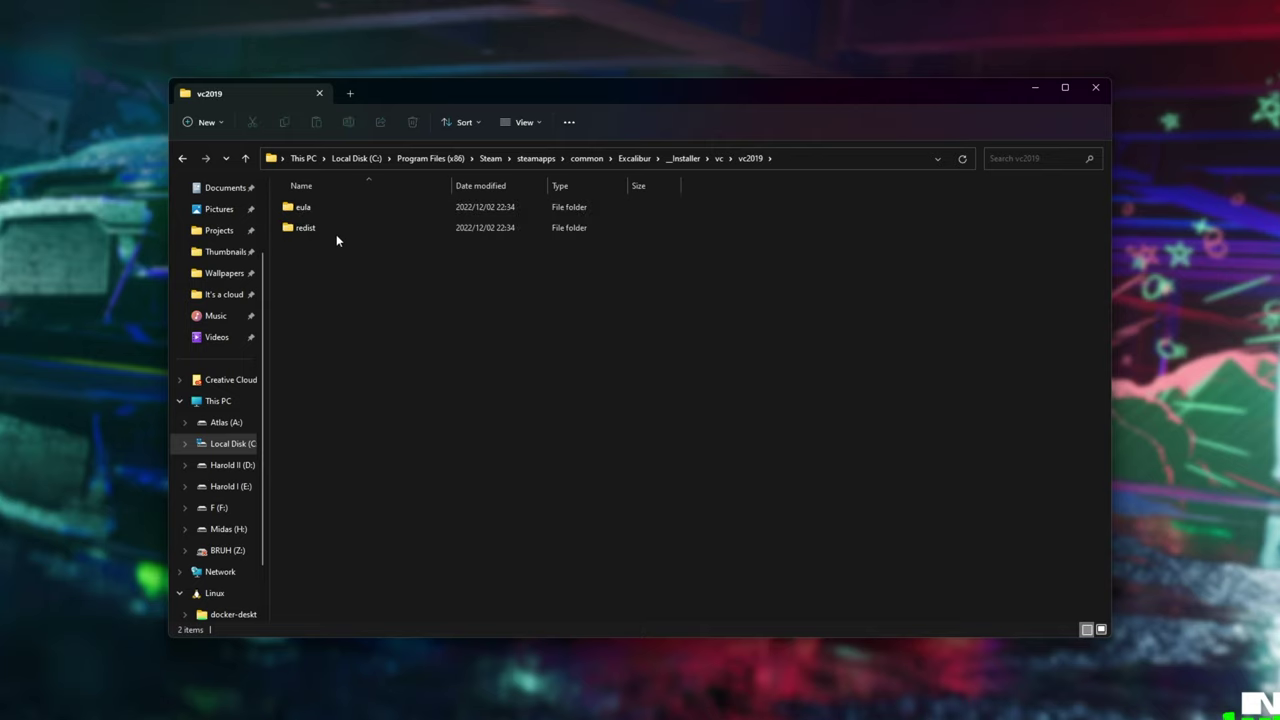
pyautogui.click(327, 230)
pyautogui.doubleClick(327, 229)
pyautogui.click(346, 209)
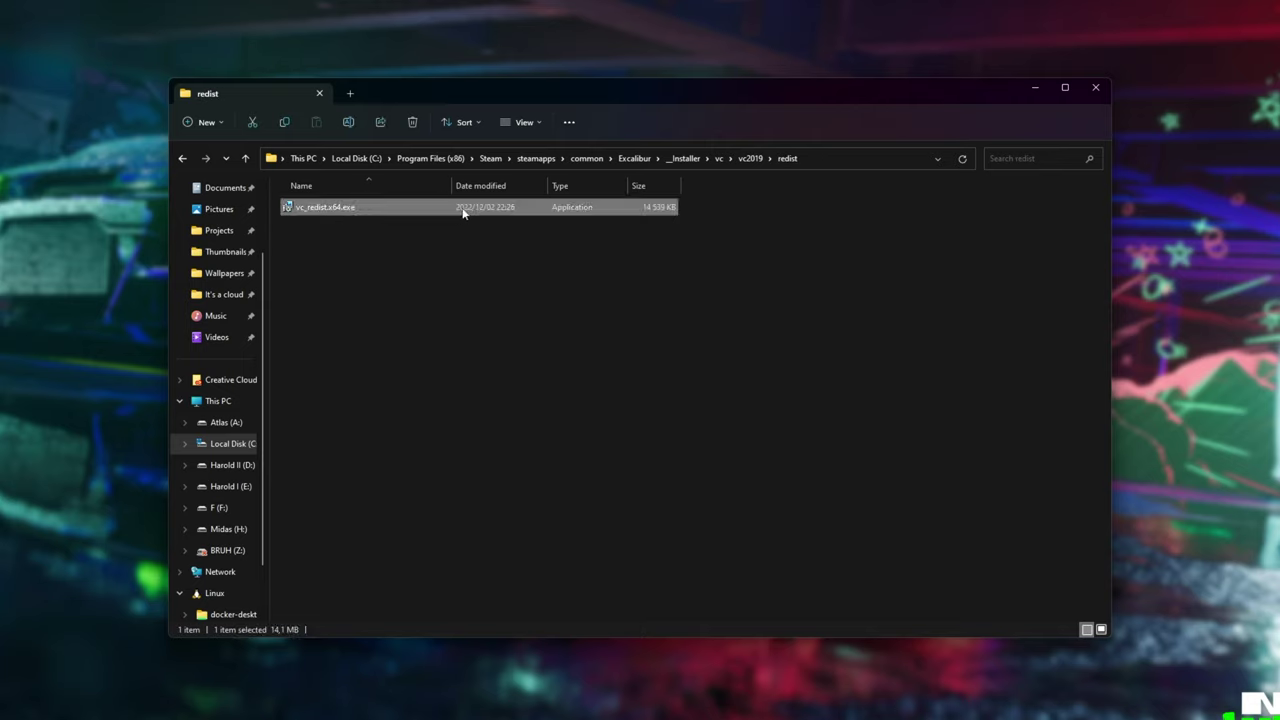
pyautogui.press('BackSpace')
pyautogui.press('BackSpace')
pyautogui.doubleClick(367, 224)
pyautogui.doubleClick(352, 227)
pyautogui.press('BackSpace')
pyautogui.press('BackSpace')
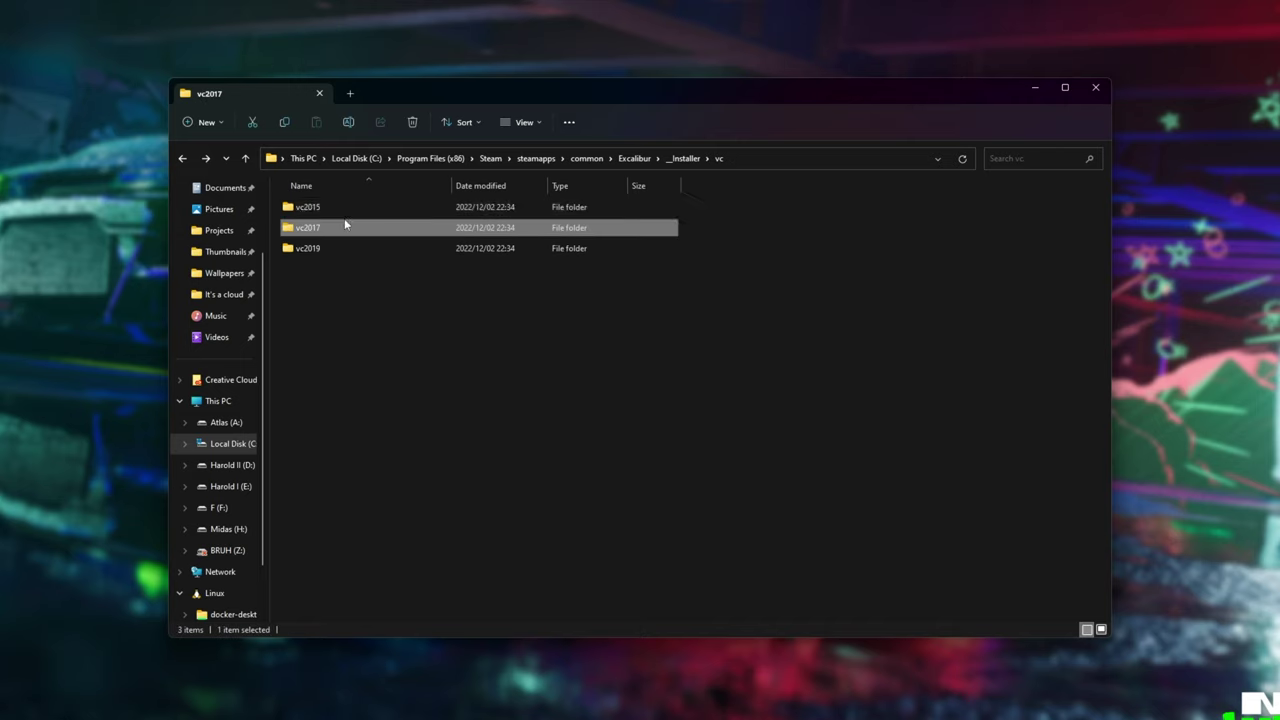
pyautogui.doubleClick(337, 209)
pyautogui.doubleClick(340, 226)
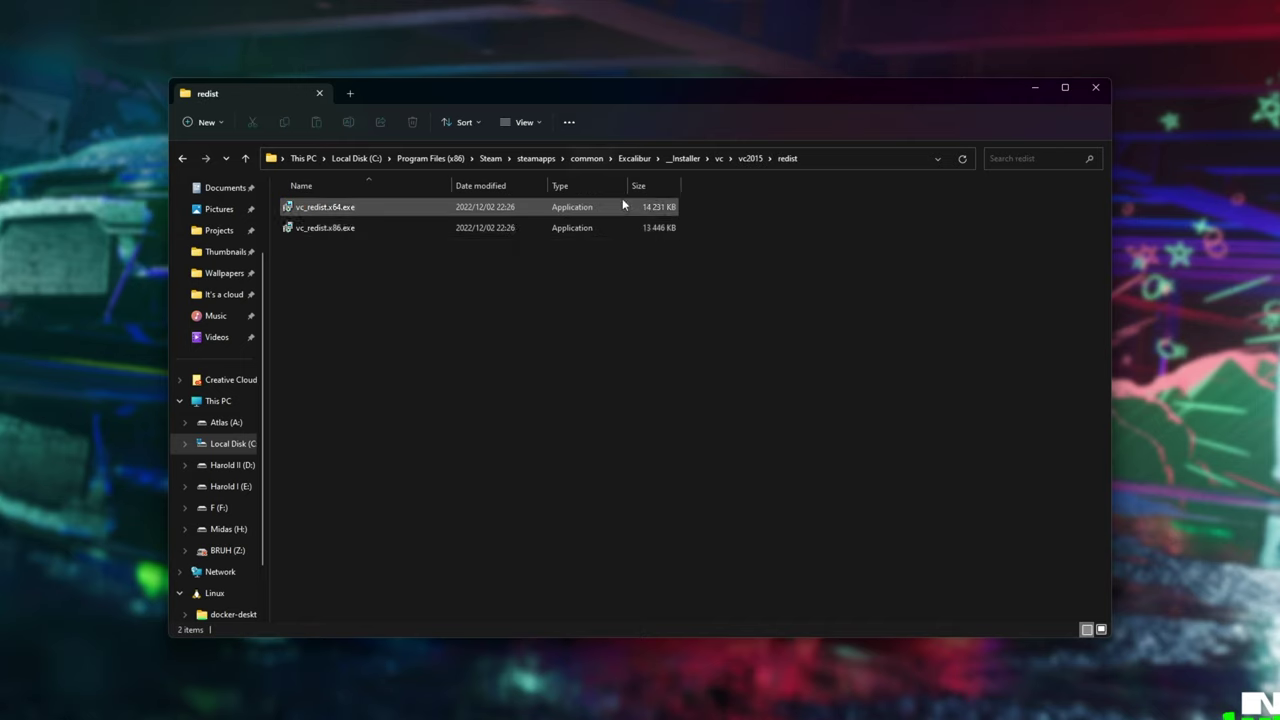
pyautogui.press('BackSpace')
pyautogui.press('BackSpace')
pyautogui.press('BackSpace')
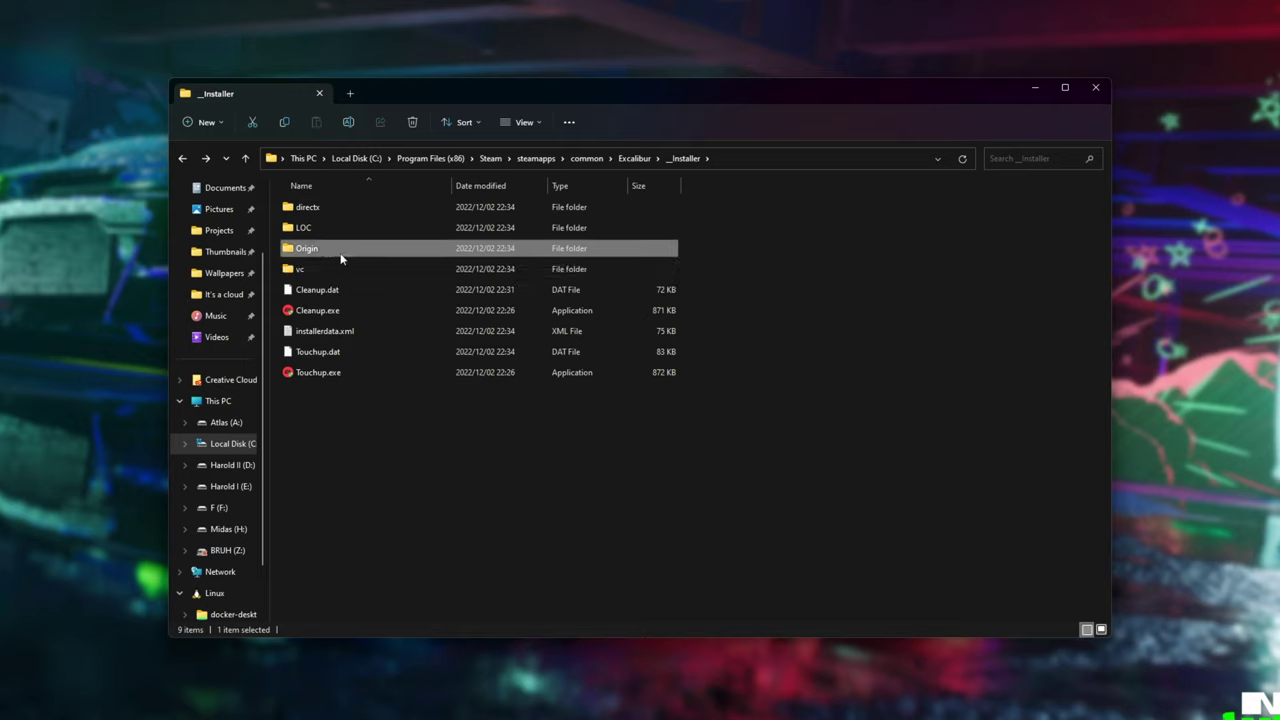
pyautogui.doubleClick(340, 248)
pyautogui.doubleClick(327, 208)
pyautogui.doubleClick(327, 208)
pyautogui.click(355, 228)
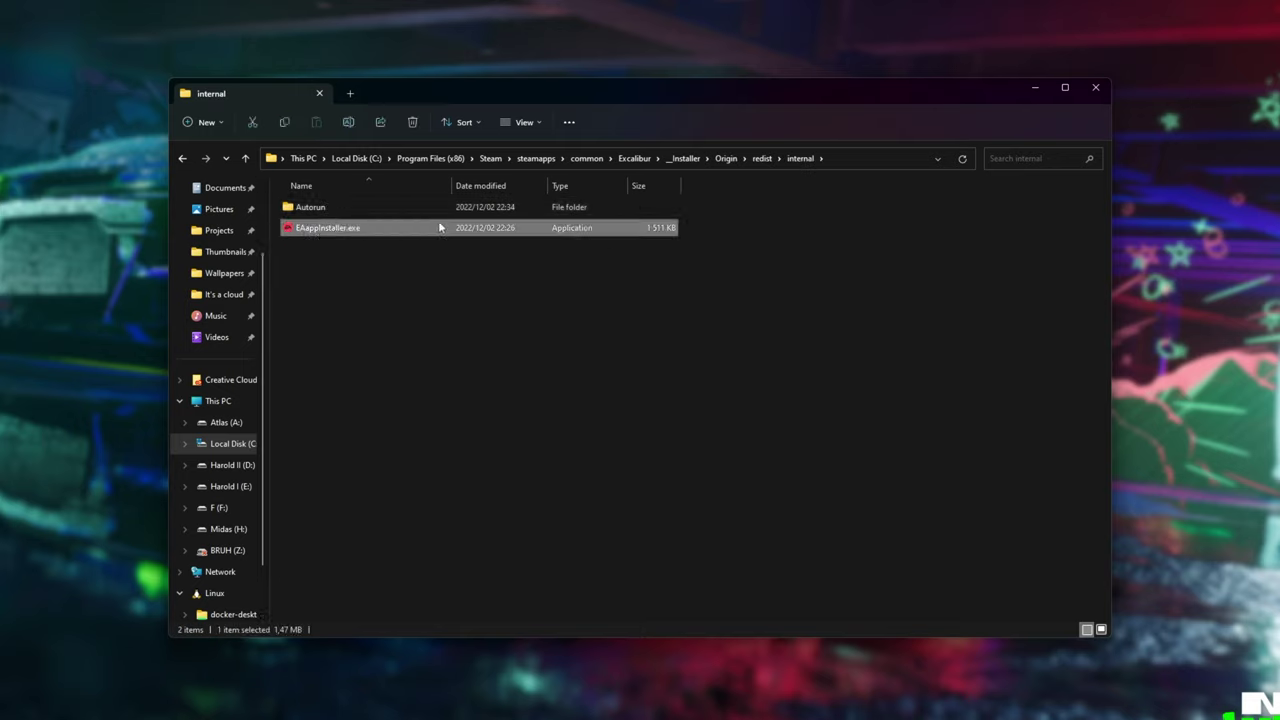
pyautogui.click(684, 158)
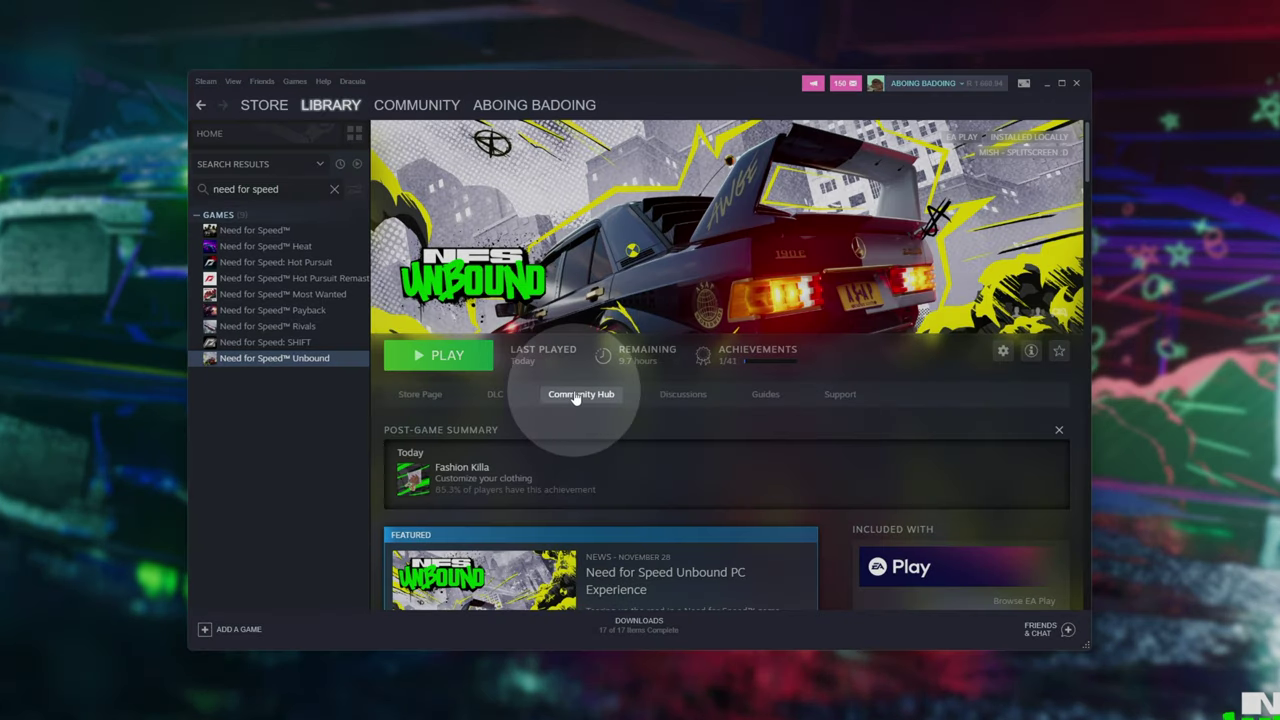
# - Open the Need for Speed Unbound community Discussions forum listing 661 topics
pyautogui.click(688, 396)
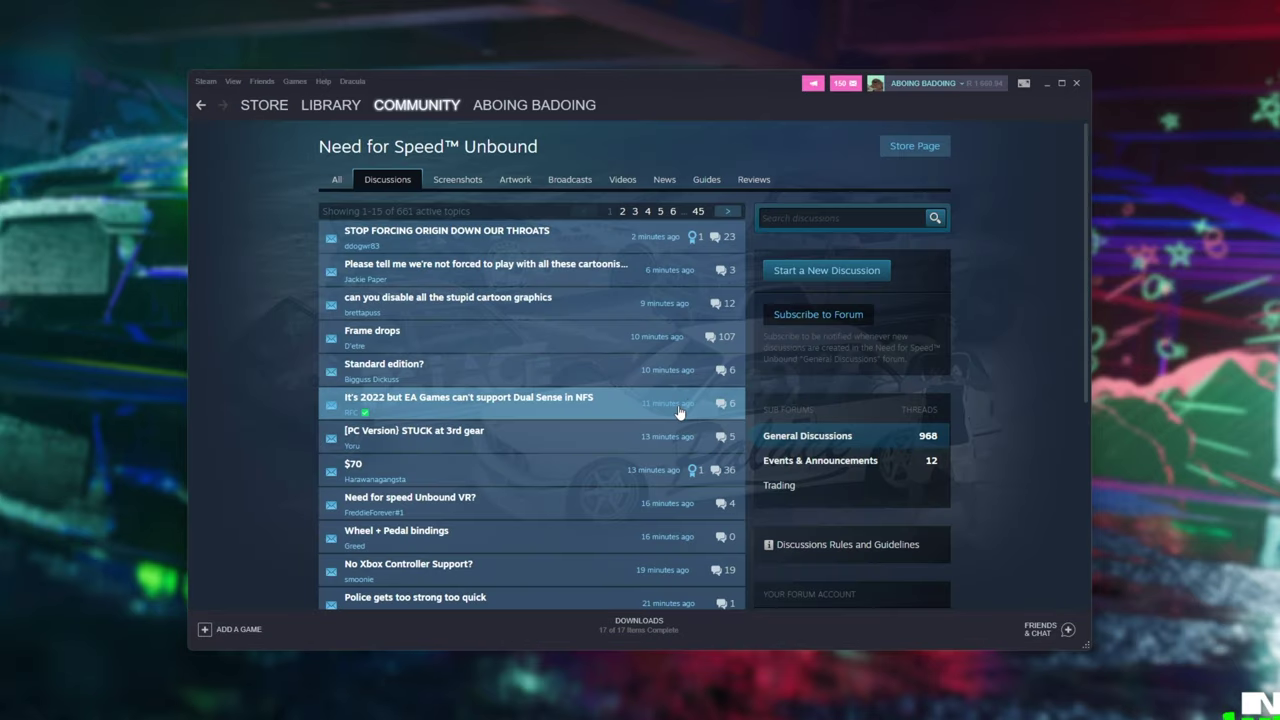